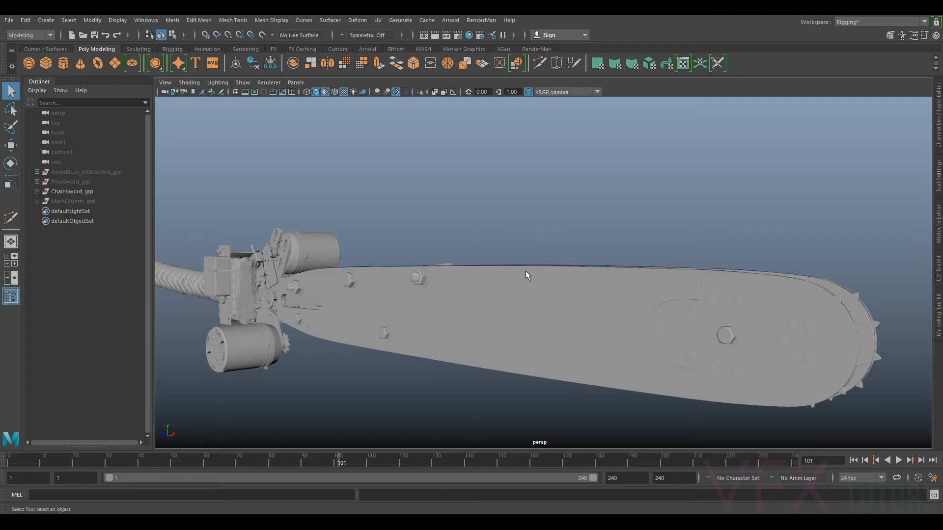
Turn off the viewport's default material so the sword shows its UV checker textures
scroll(483, 299, up, 2)
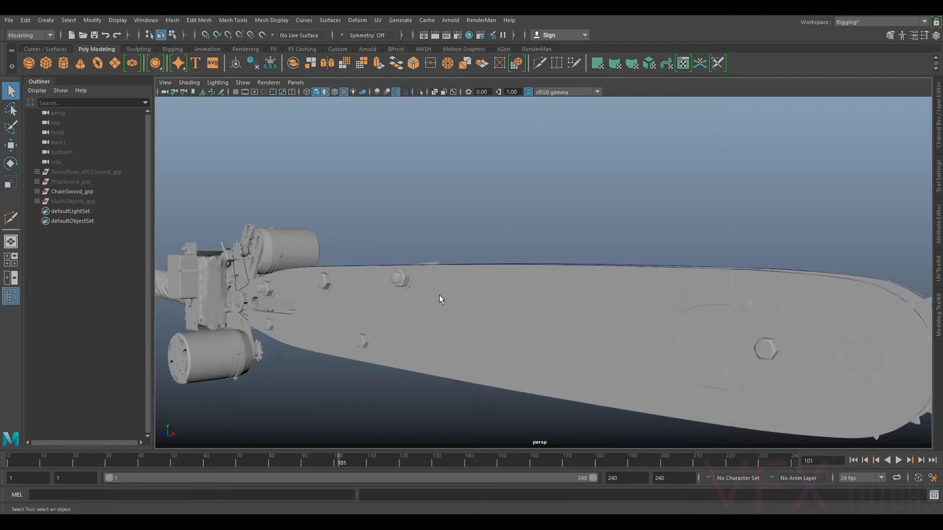
click(558, 286)
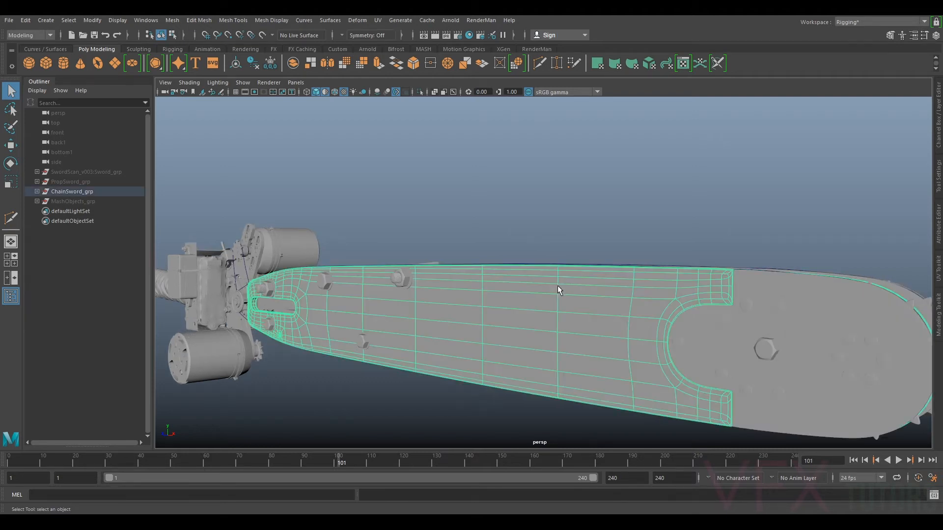
click(187, 82)
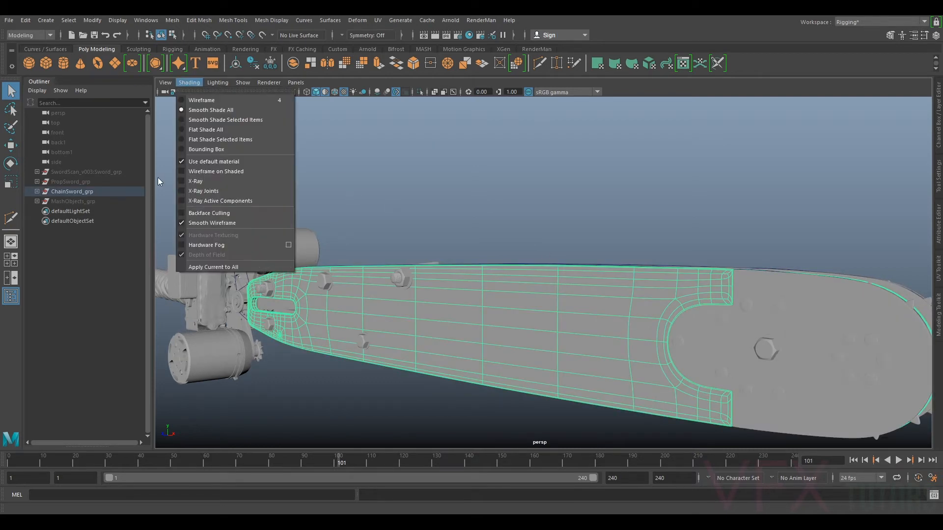
click(211, 163)
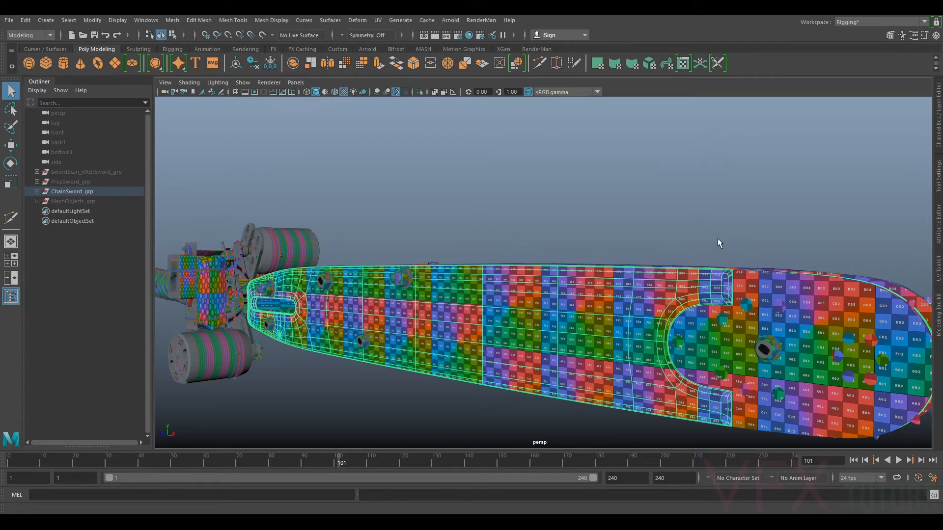
Open the UV Editor and examine the UV shells of both guide bars against their checker textures
alt+drag(717, 238, 737, 223)
alt+drag(525, 303, 573, 298)
alt+drag(480, 304, 507, 290)
scroll(507, 290, up, 5)
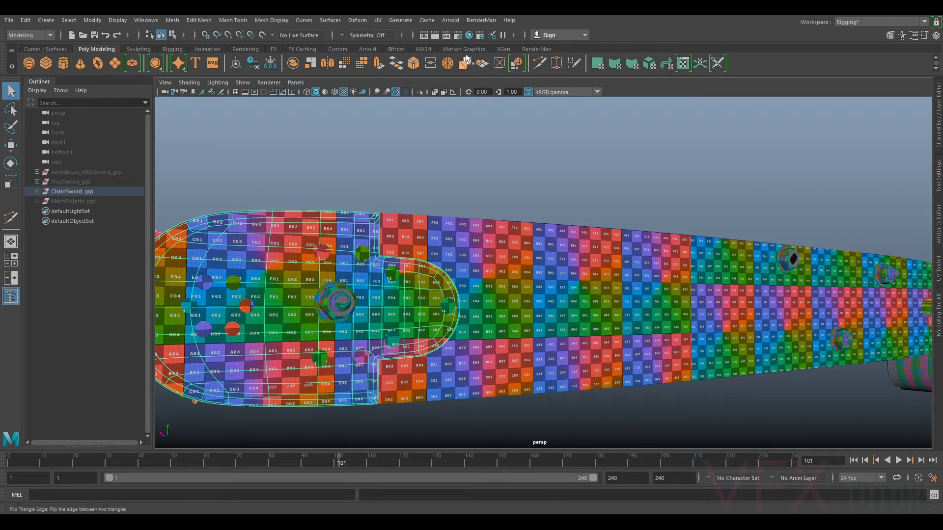
click(377, 21)
click(393, 38)
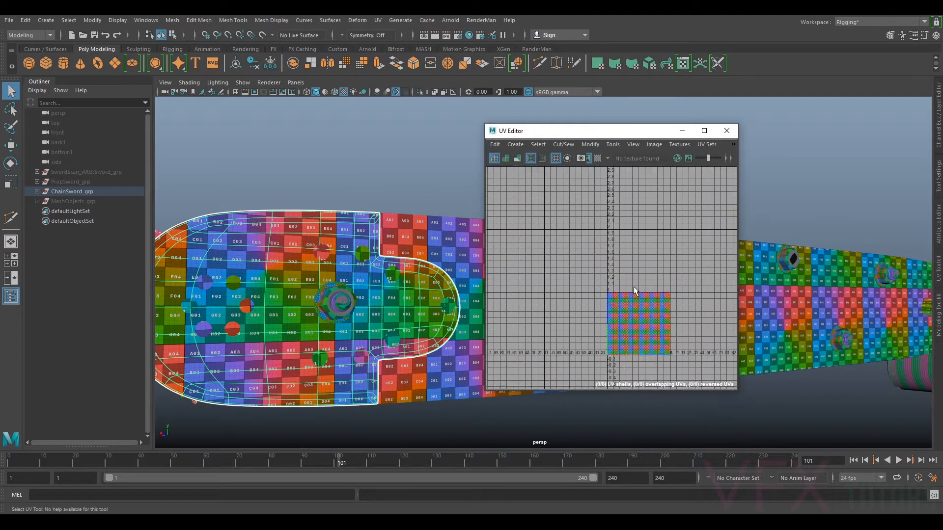
click(467, 243)
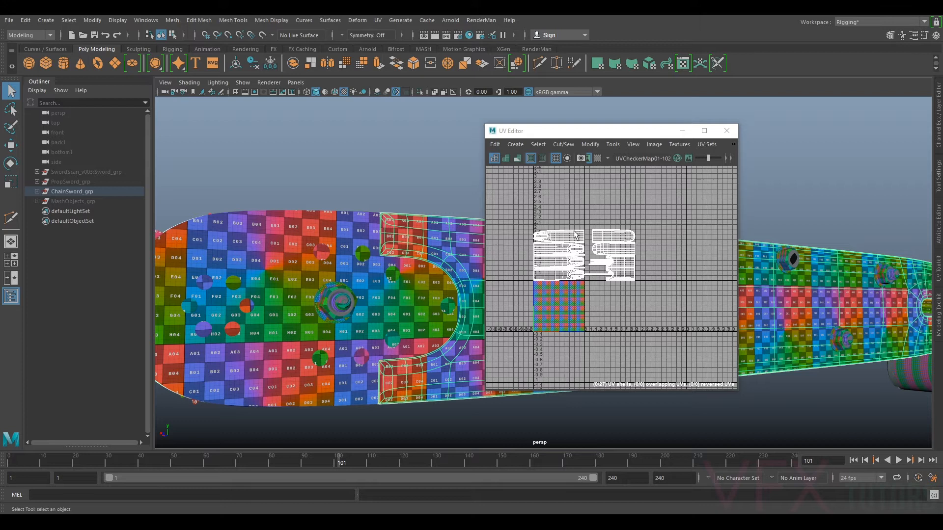
scroll(601, 237, up, 3)
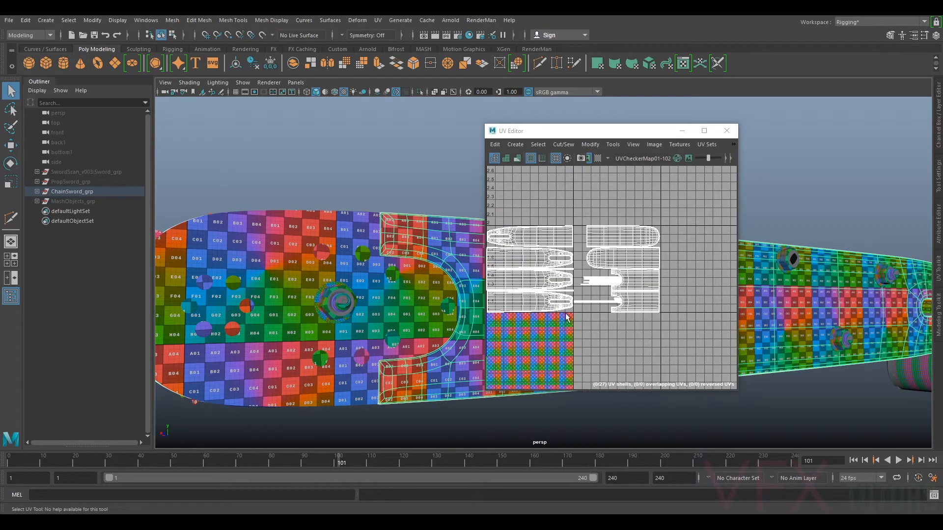
alt+drag(385, 265, 471, 281)
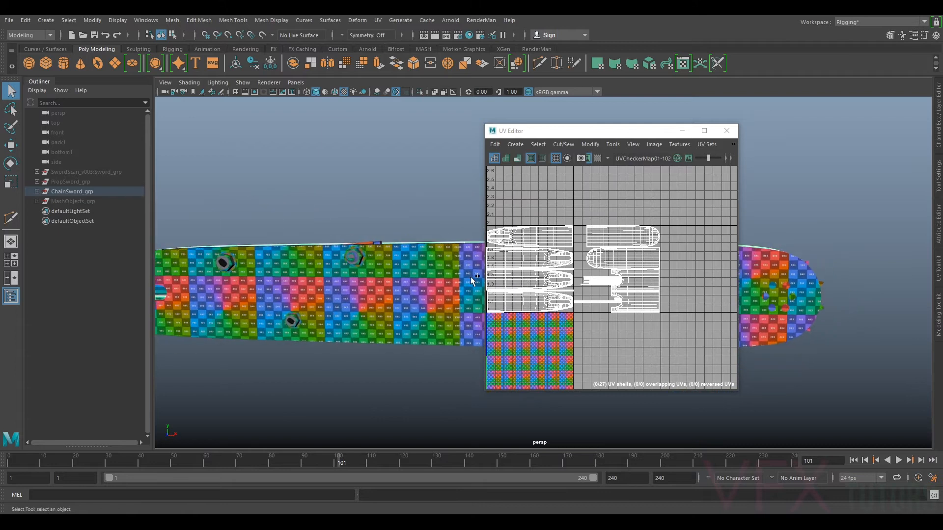
click(471, 281)
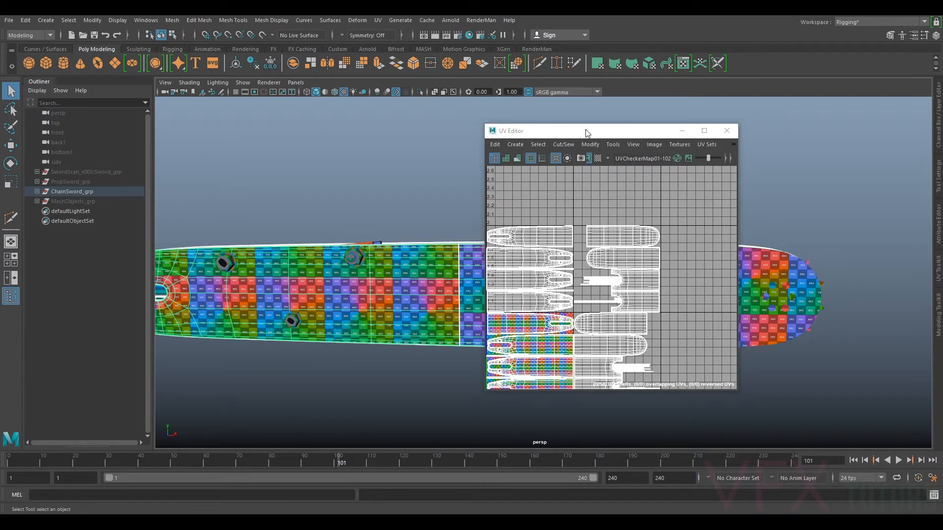
Move the UV Editor aside and expand ChainSword_grp to list its child groups
drag(589, 130, 637, 131)
click(37, 191)
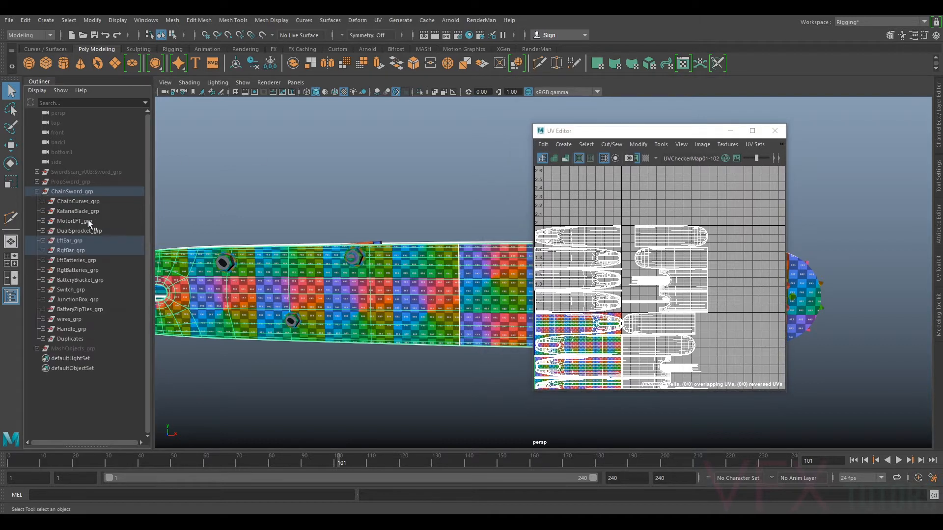
click(67, 194)
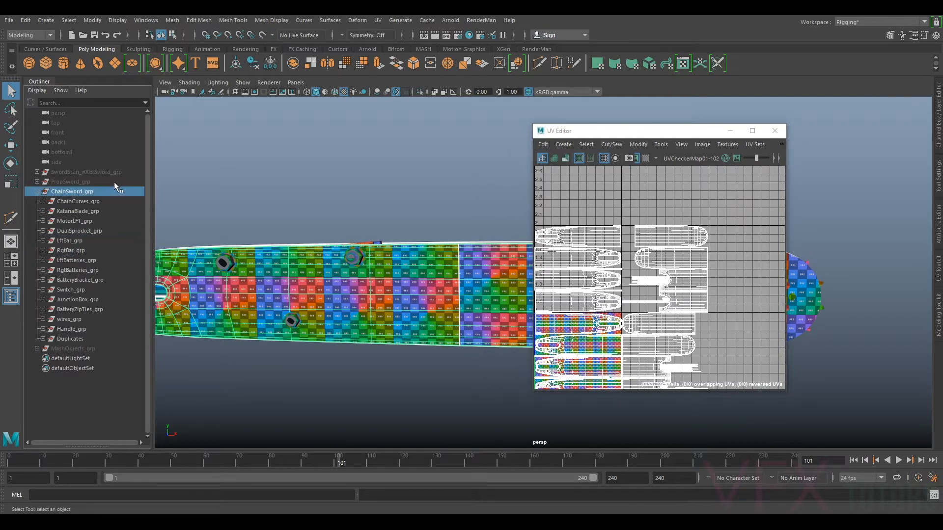
Clear the selection and examine the checker texture on the sprockets, batteries and handle at the sword's hilt
click(317, 169)
alt+middle_drag(286, 170, 391, 148)
scroll(263, 197, down, 1)
scroll(264, 197, up, 2)
alt+middle_drag(265, 231, 365, 252)
scroll(345, 250, up, 3)
scroll(271, 240, up, 2)
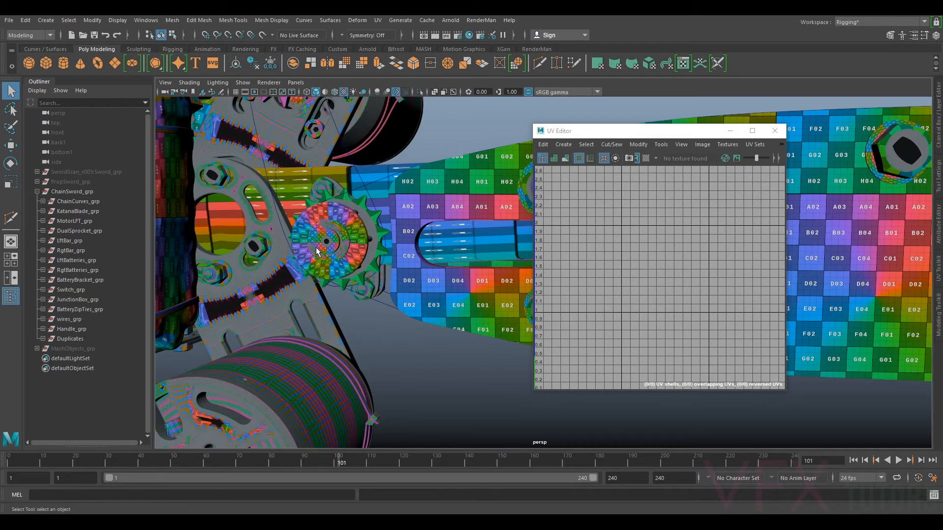
alt+middle_drag(275, 240, 542, 221)
scroll(544, 221, up, 4)
alt+drag(454, 240, 496, 231)
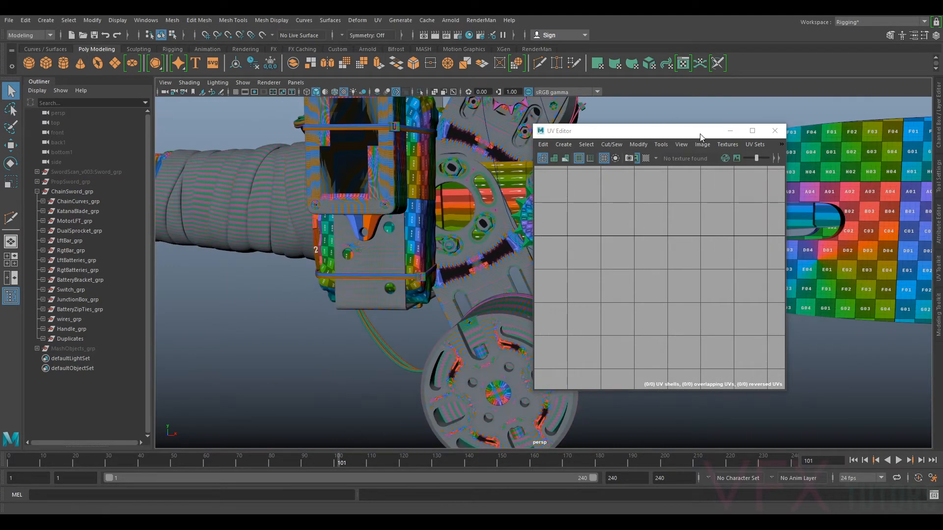
Minimize the UV Editor and examine the checker texture on the lower motor's end face up close
click(730, 131)
scroll(639, 219, down, 2)
alt+drag(564, 337, 631, 300)
scroll(638, 314, up, 5)
alt+middle_drag(649, 319, 686, 151)
scroll(555, 281, up, 4)
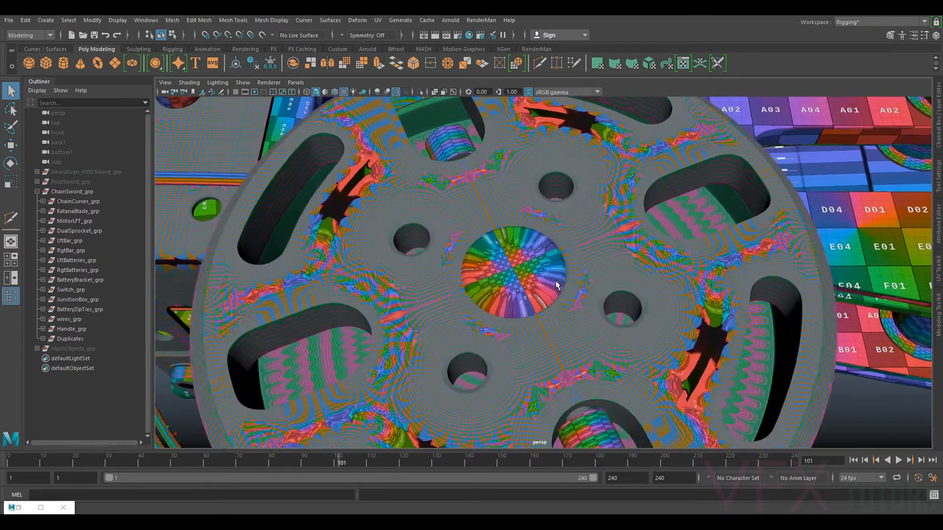
Hide ChainCurves_grp, the curves running around the guide bars
scroll(576, 278, down, 10)
alt+drag(673, 208, 773, 230)
alt+middle_drag(774, 233, 498, 231)
scroll(490, 231, up, 2)
alt+drag(491, 231, 478, 263)
click(80, 203)
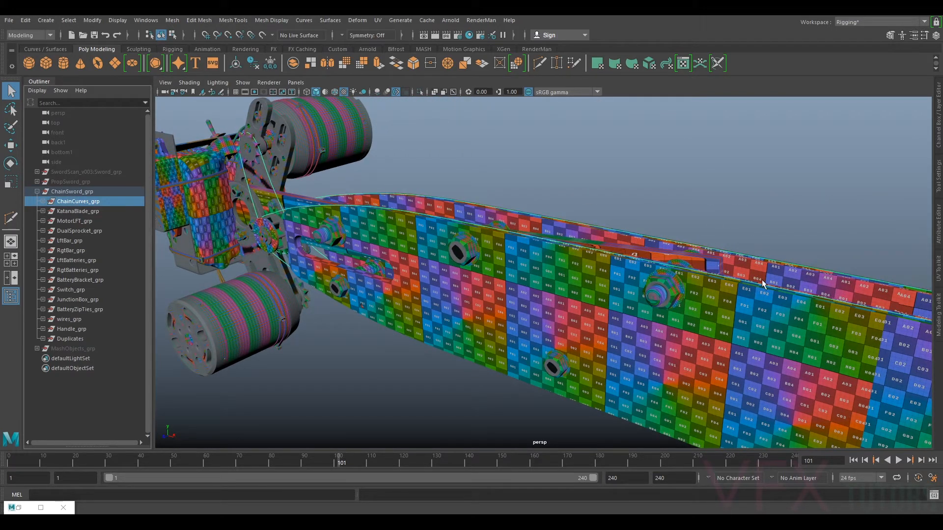
key(h)
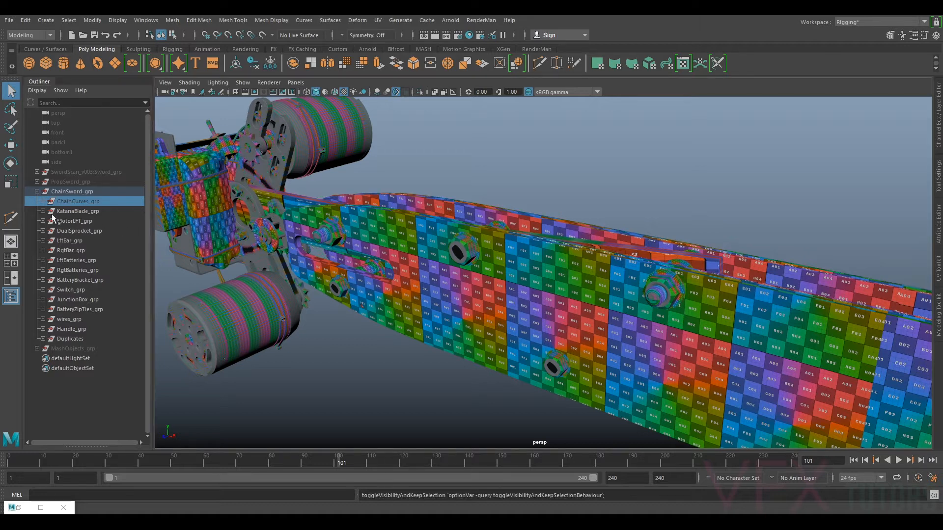
Hide LftBar_grp, RgtBar_grp and the Duplicates group to expose the katana blade
click(68, 241)
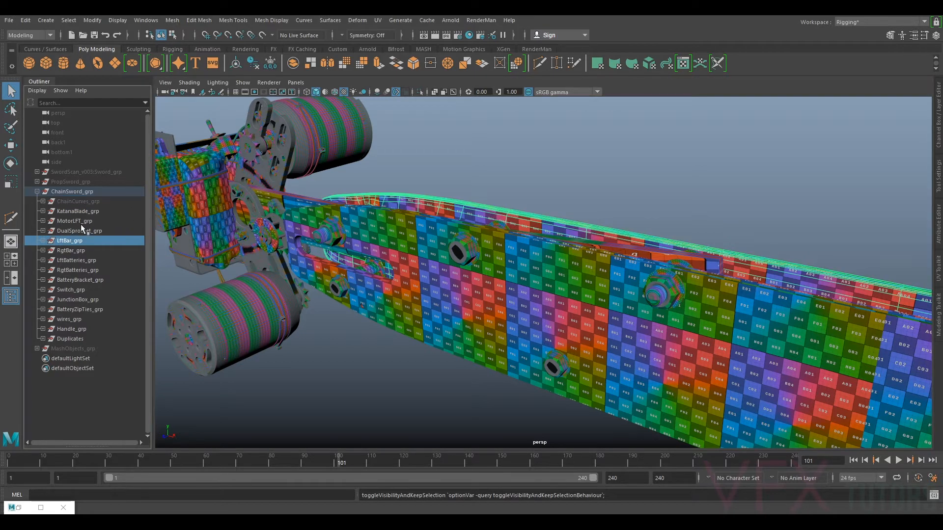
shift+click(93, 250)
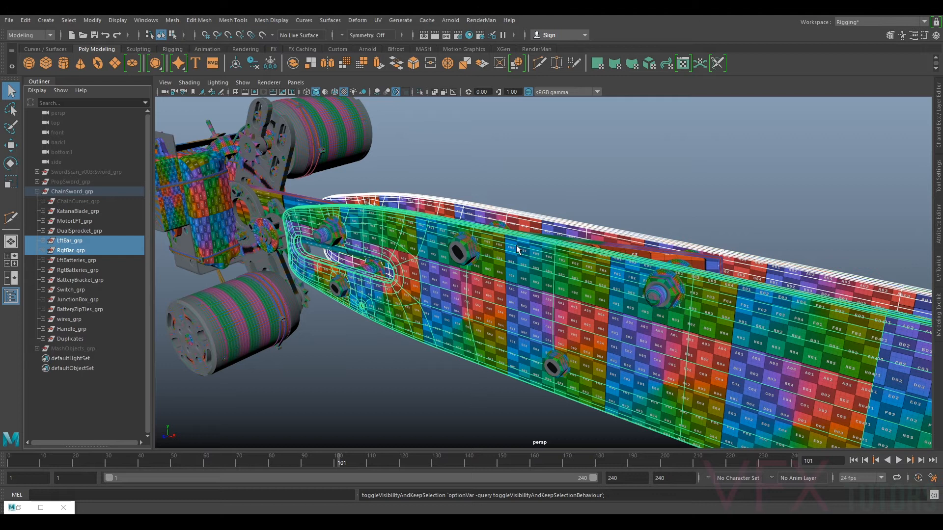
key(ctrl+h)
alt+drag(670, 235, 673, 235)
click(74, 339)
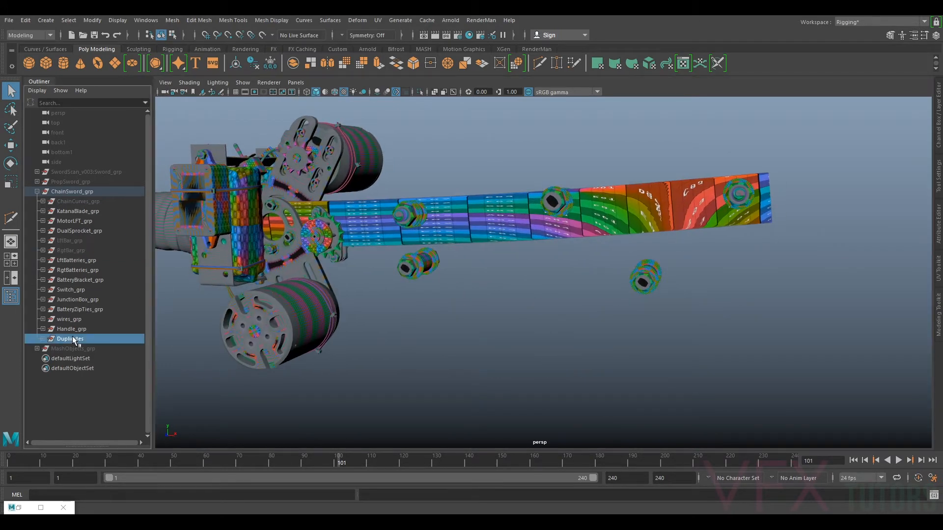
key(ctrl+h)
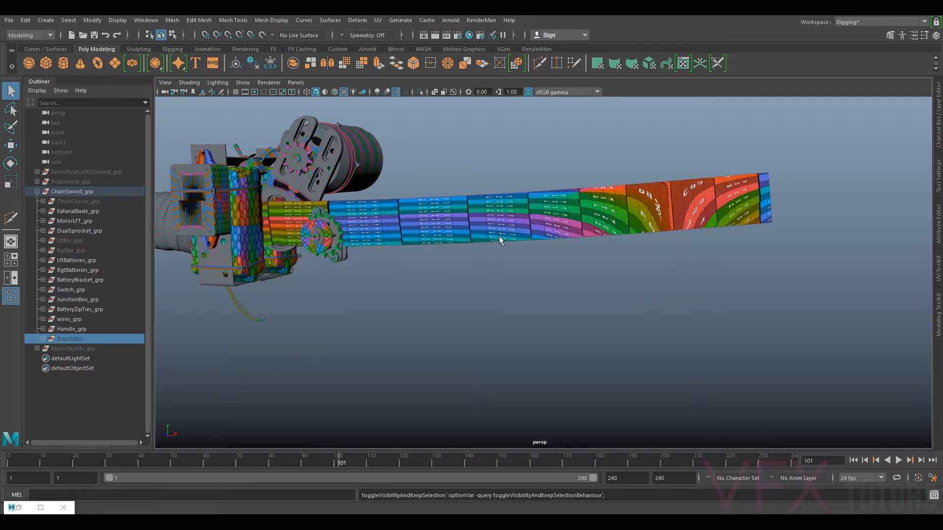
Isolate the katana blade mesh and frame it in the view
click(640, 203)
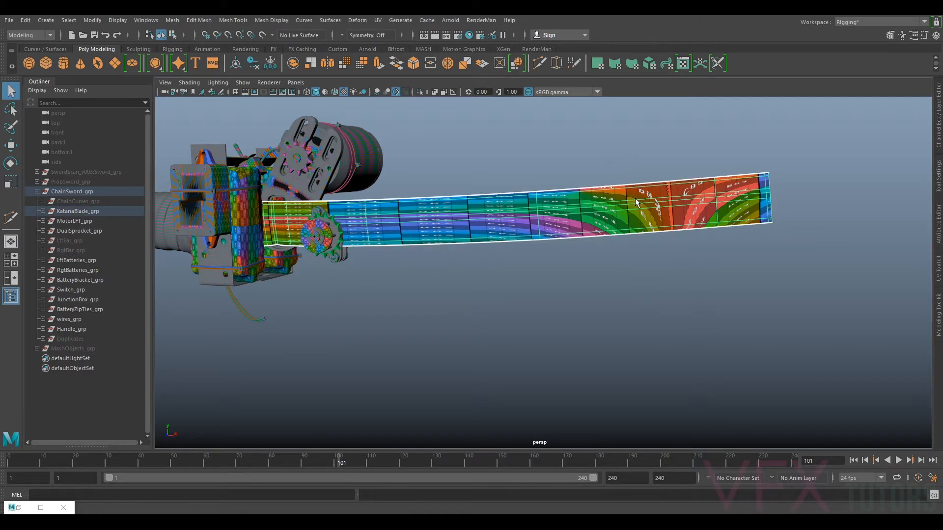
key(ctrl+1)
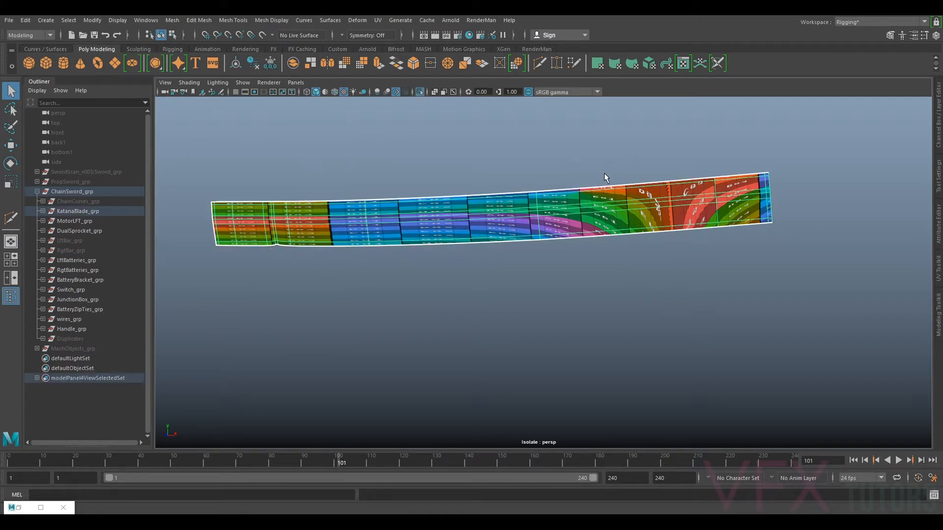
key(f)
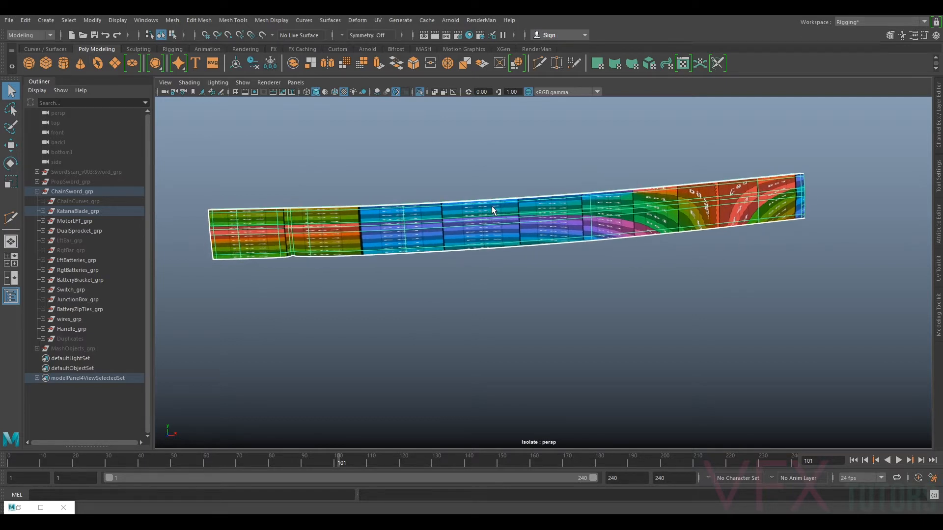
Compare the blade's checker texture with smooth mesh preview on and off, ending with the preview off
key(1)
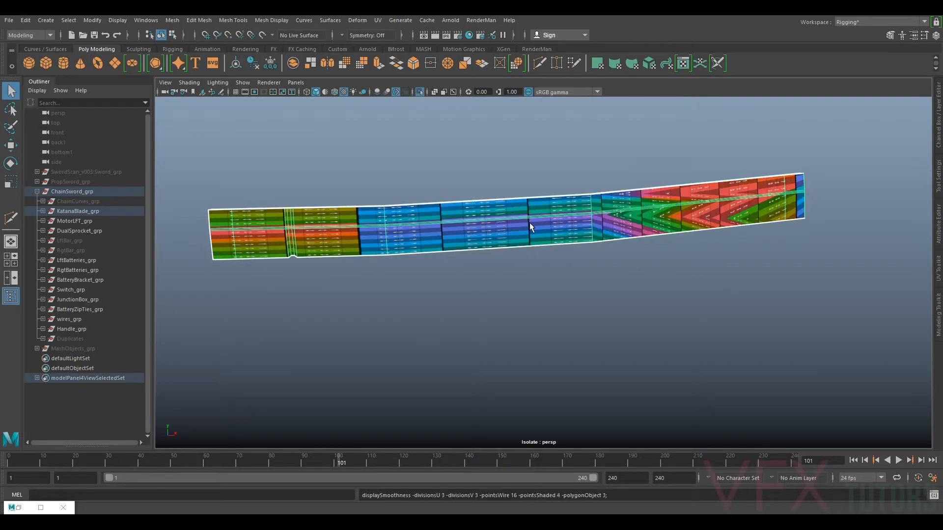
key(3)
scroll(428, 230, down, 3)
scroll(443, 239, up, 5)
key(1)
key(3)
key(1)
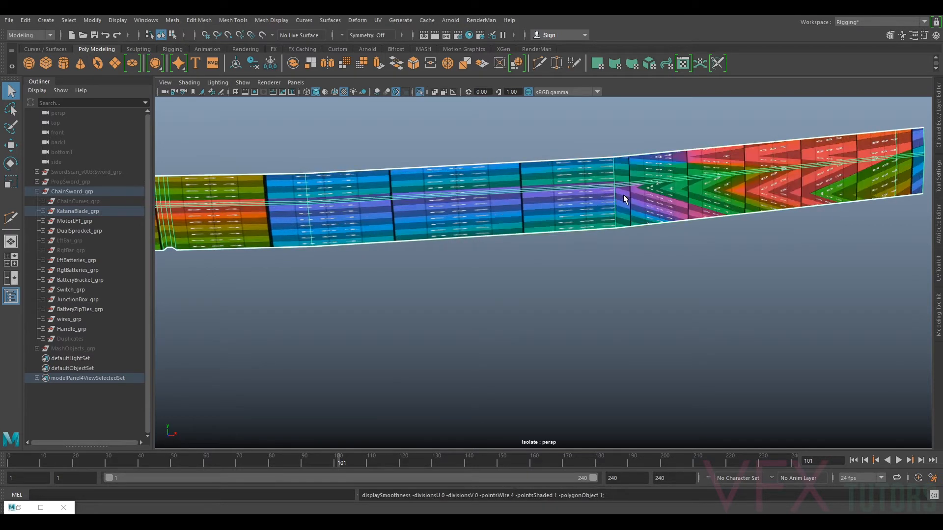
key(3)
key(1)
key(3)
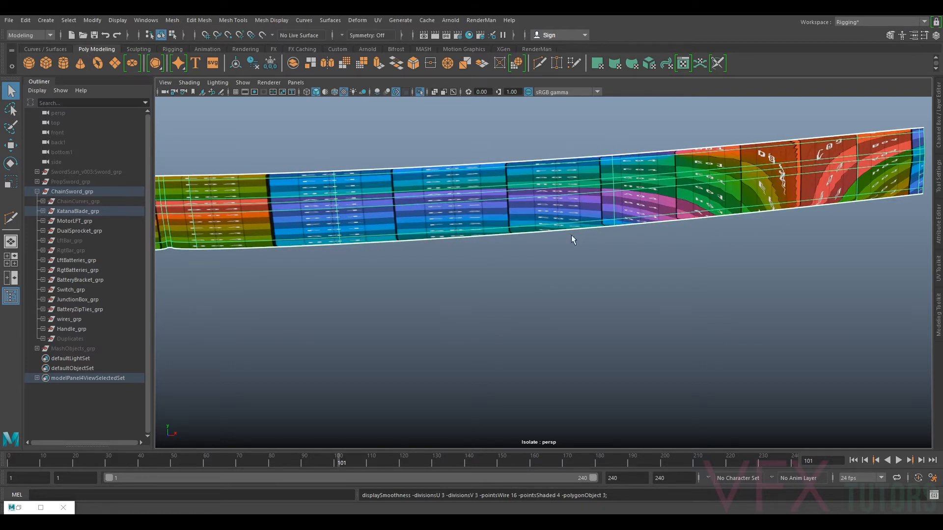
scroll(513, 226, down, 5)
key(1)
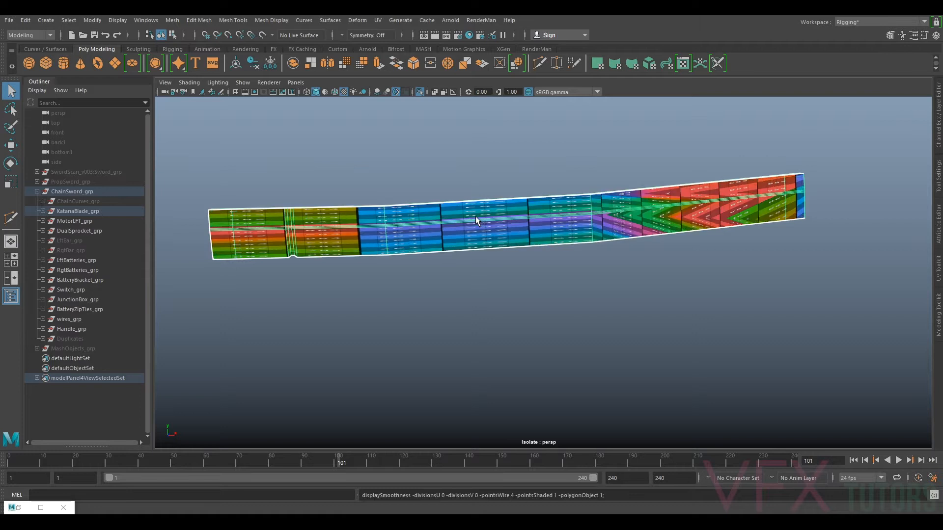
click(381, 20)
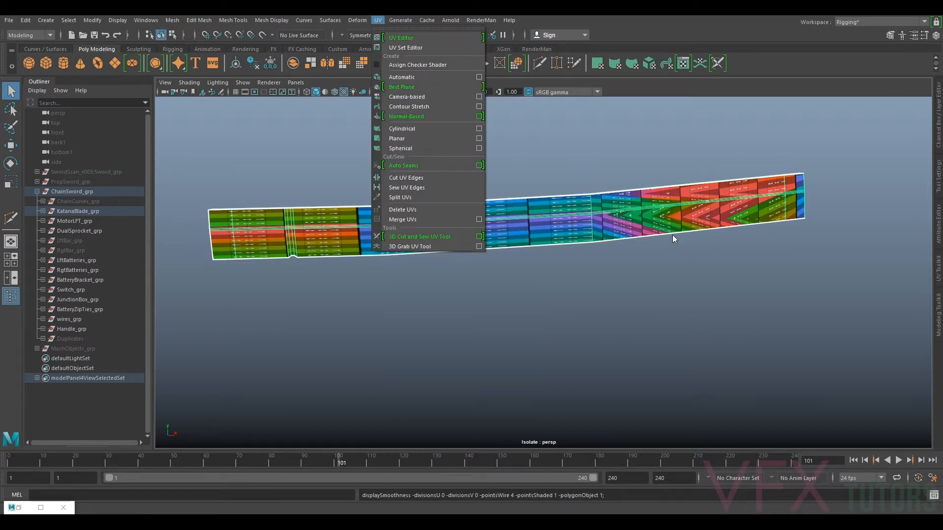
click(623, 269)
click(550, 226)
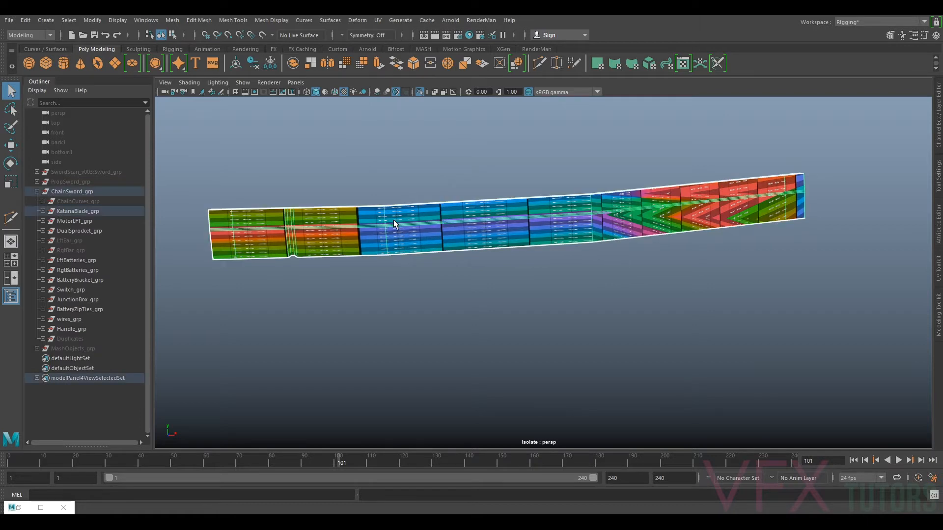
Select the central ridge edge loop running along the katana blade and bevel it
alt+drag(632, 213, 610, 211)
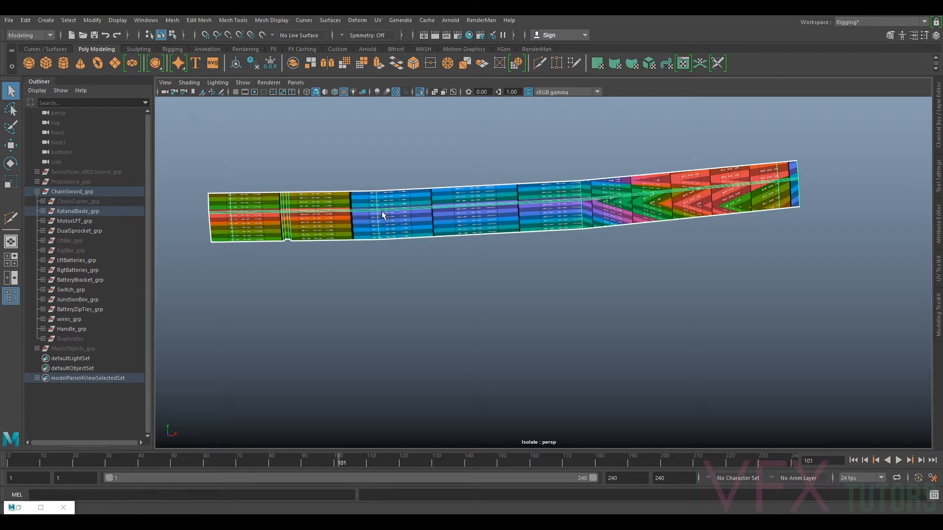
right_drag(575, 217, 569, 186)
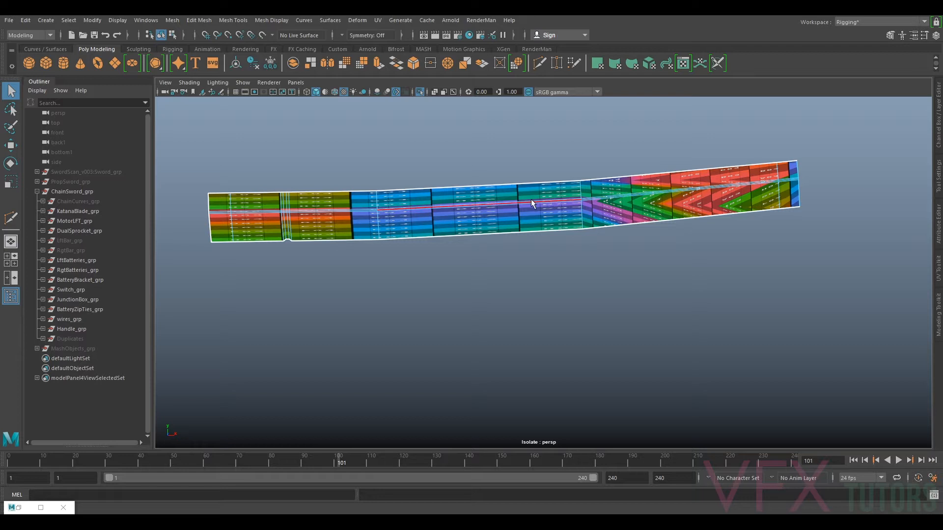
click(580, 194)
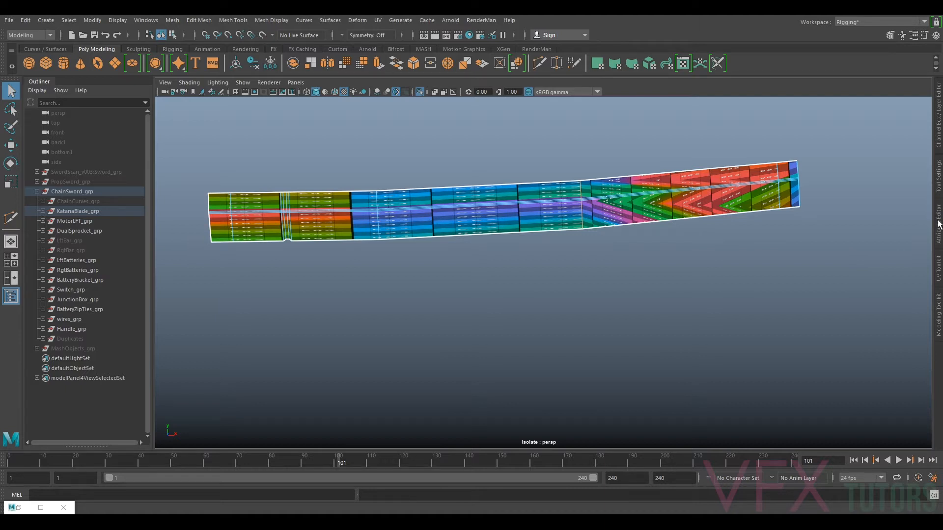
click(938, 314)
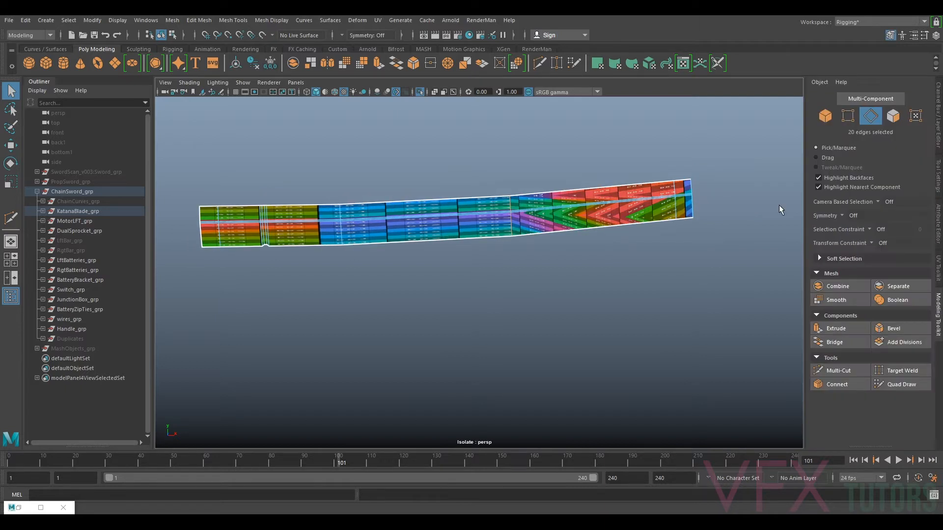
click(899, 332)
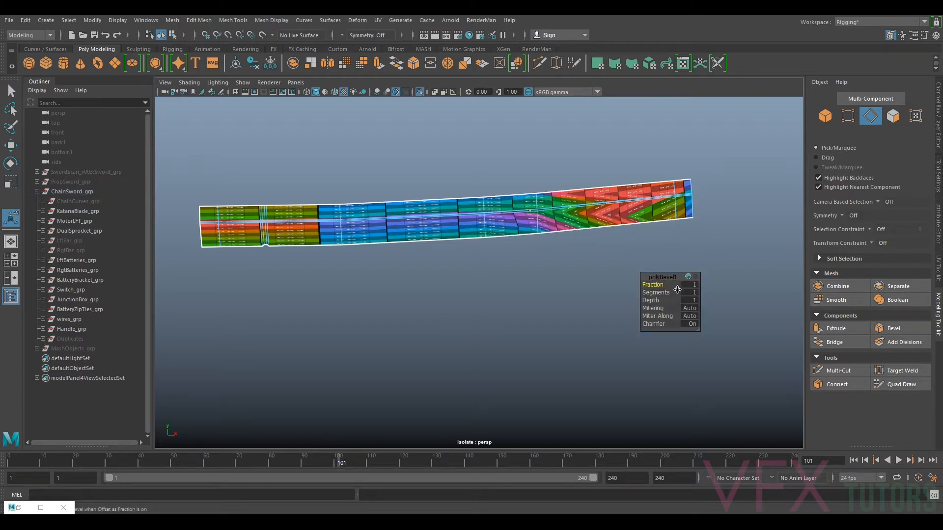
Try a bevel fraction of 3 on the ridge, then set the fraction to 2
key(Return)
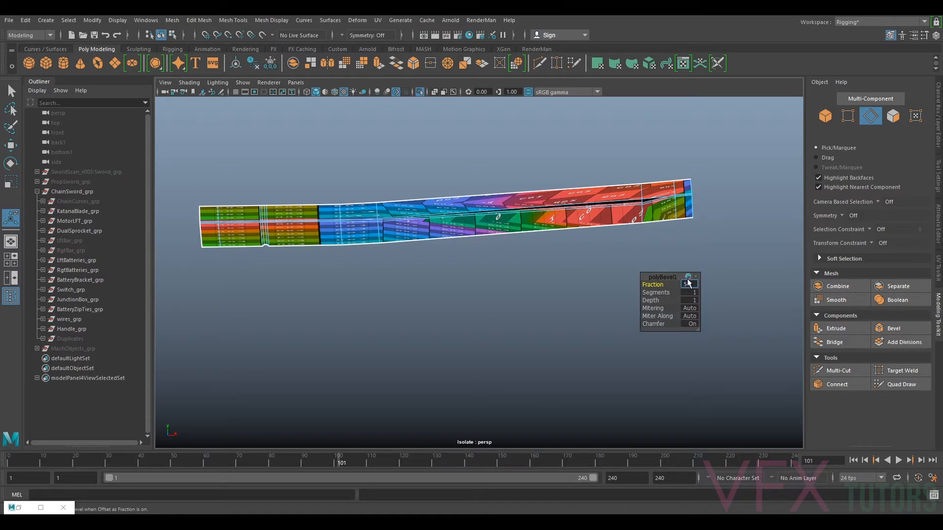
text(f)
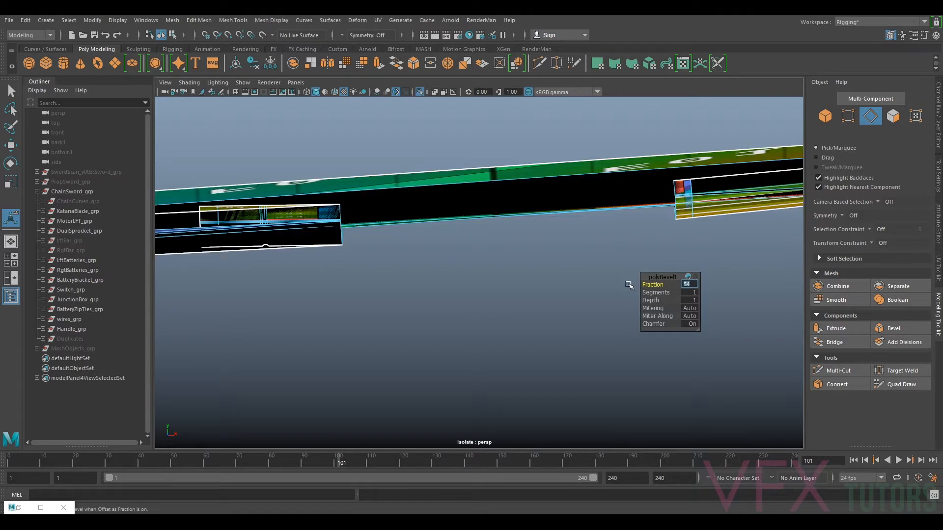
text(3)
key(Return)
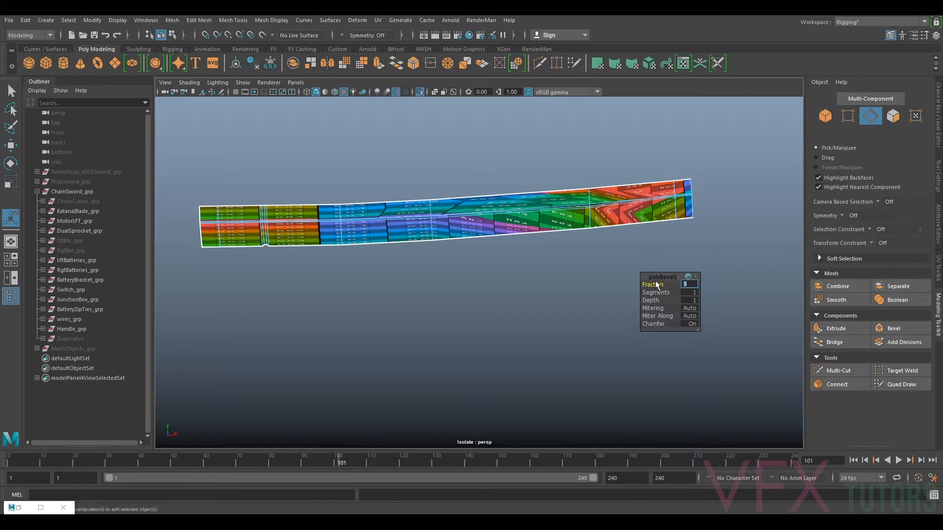
text(2)
key(Return)
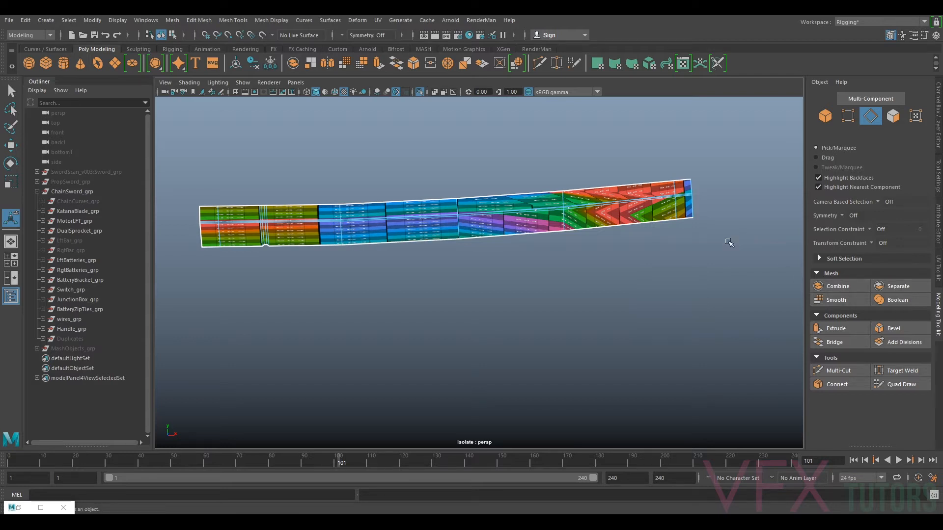
Return to object mode and compare the bevelled blade with smooth mesh preview on and off, ending with it off
right_drag(503, 222, 595, 246)
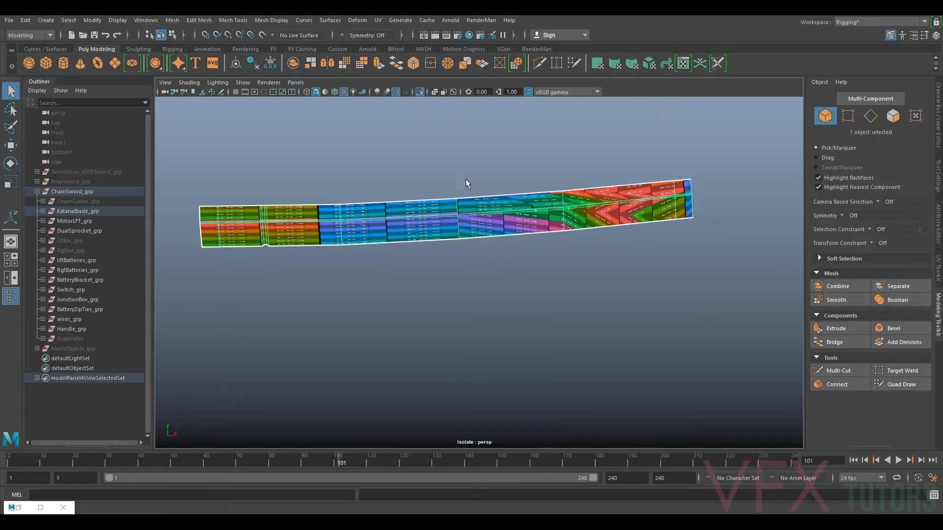
click(270, 64)
key(3)
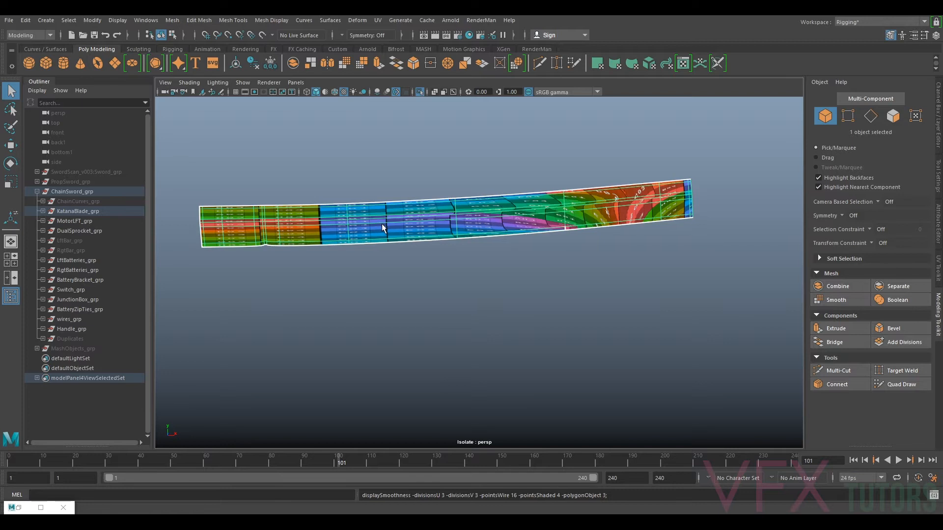
key(1)
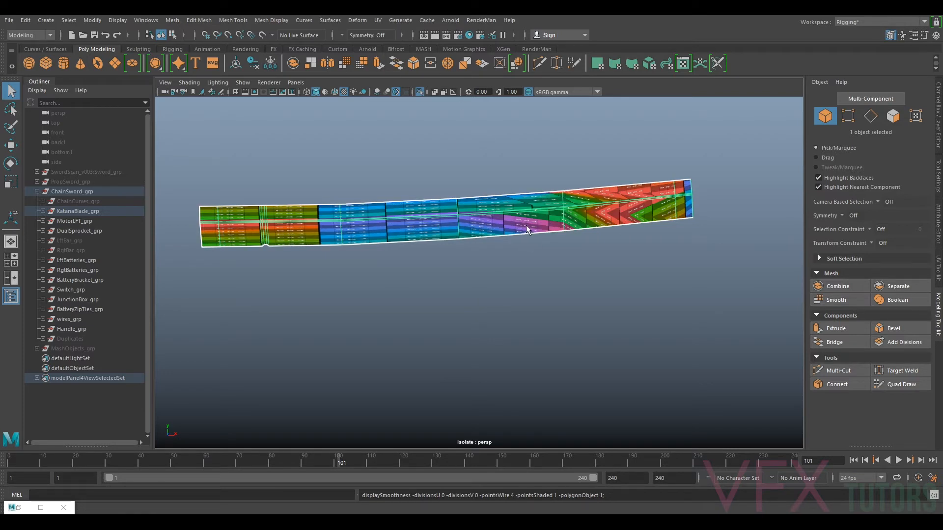
Delete the katana blade's existing UVs and create a camera-based UV projection from the current side view
click(376, 20)
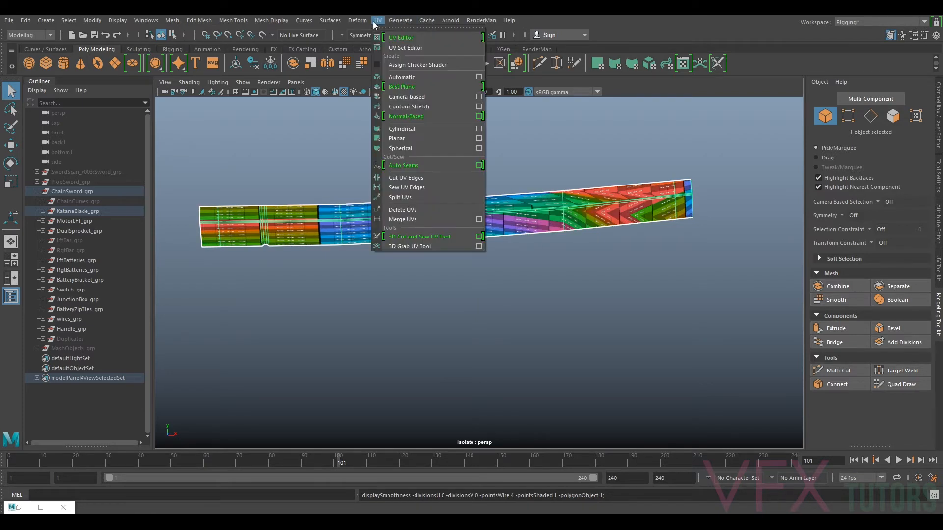
click(442, 209)
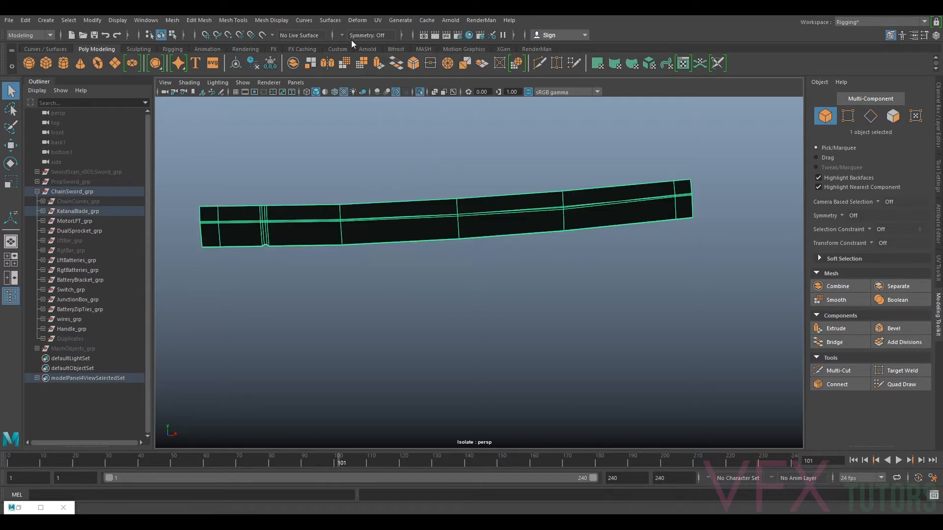
click(379, 20)
click(416, 93)
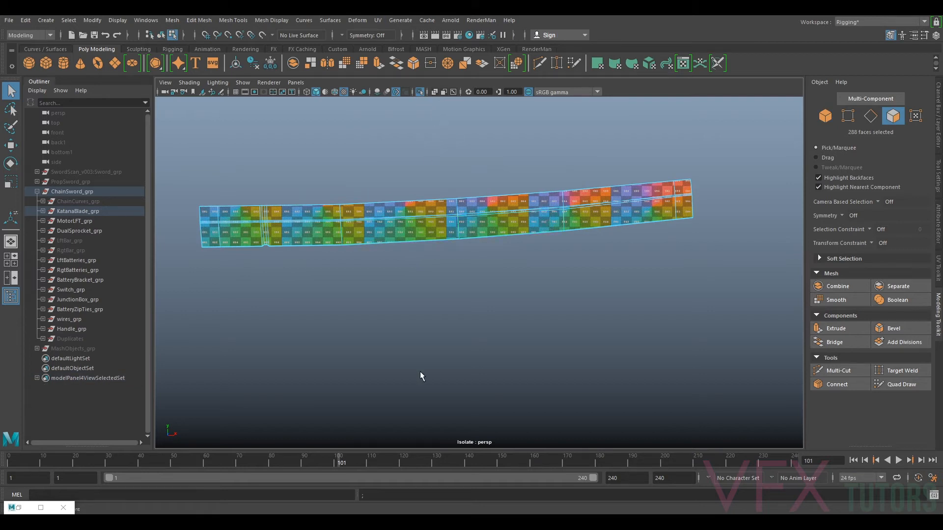
Examine the newly projected checker texture on the blade's side and end face from several angles
alt+drag(717, 221, 458, 307)
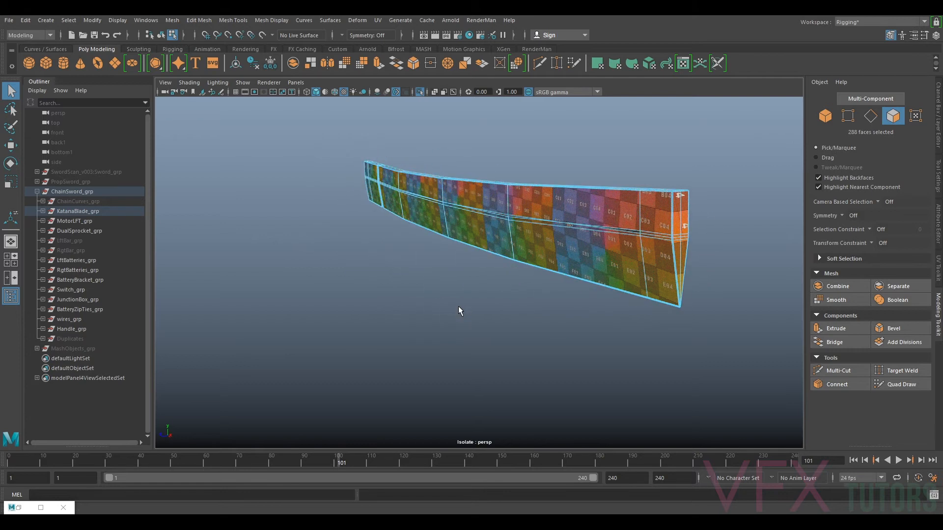
alt+drag(699, 232, 669, 223)
scroll(667, 223, up, 3)
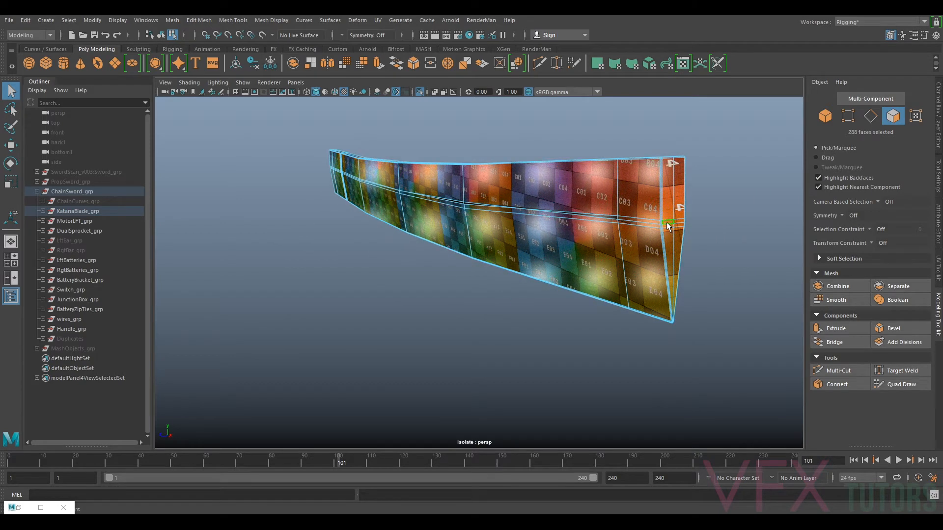
alt+drag(582, 223, 721, 223)
alt+drag(384, 202, 444, 207)
Turn on smooth mesh preview and inspect the checker texture along the full length of the blade
key(1)
key(3)
alt+middle_drag(220, 203, 446, 201)
alt+drag(638, 193, 603, 192)
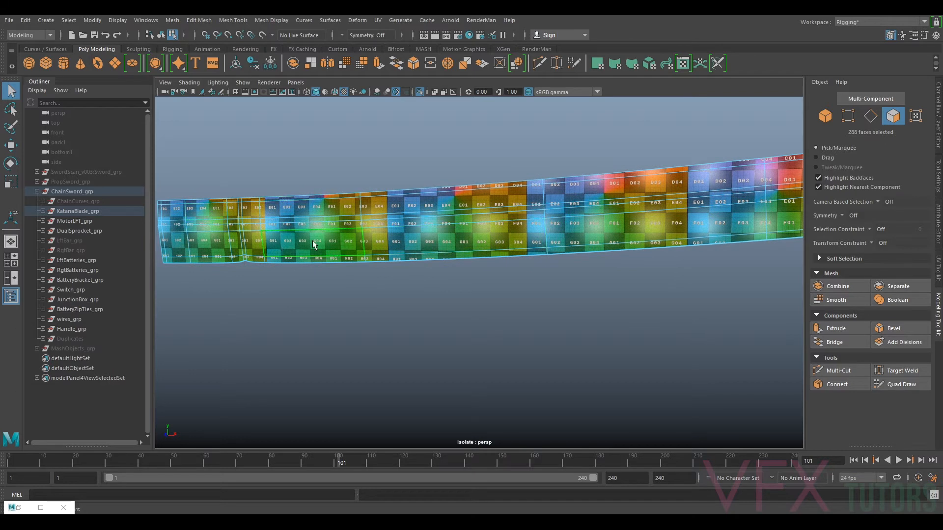
alt+drag(743, 207, 524, 202)
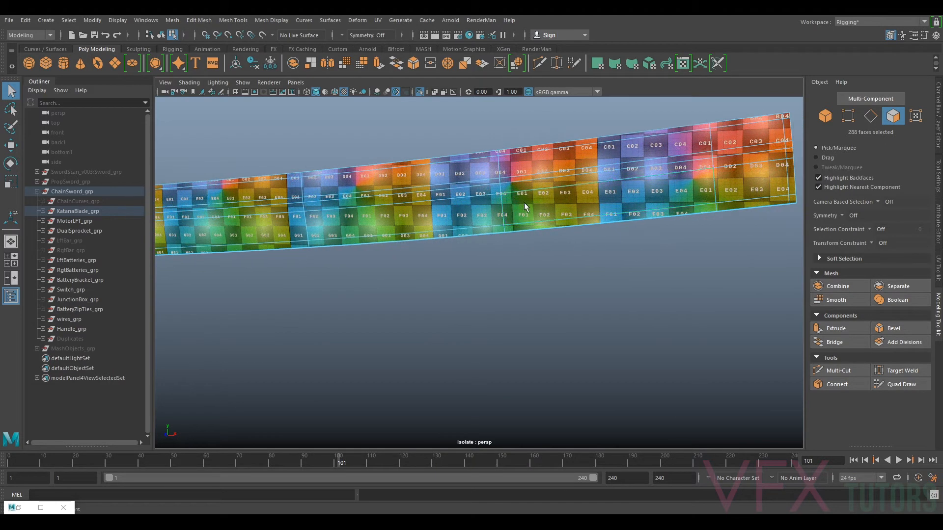
scroll(702, 213, down, 3)
alt+middle_drag(396, 273, 486, 267)
scroll(481, 267, down, 1)
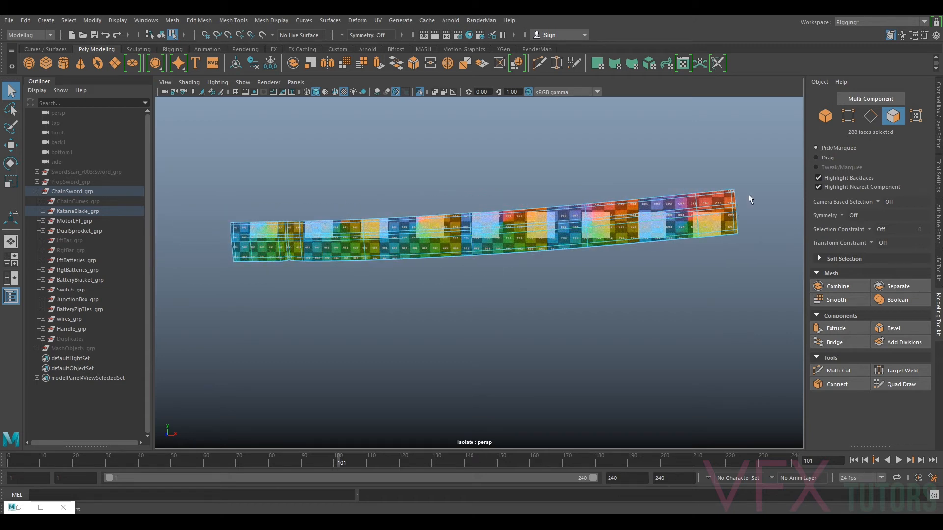
scroll(428, 235, up, 3)
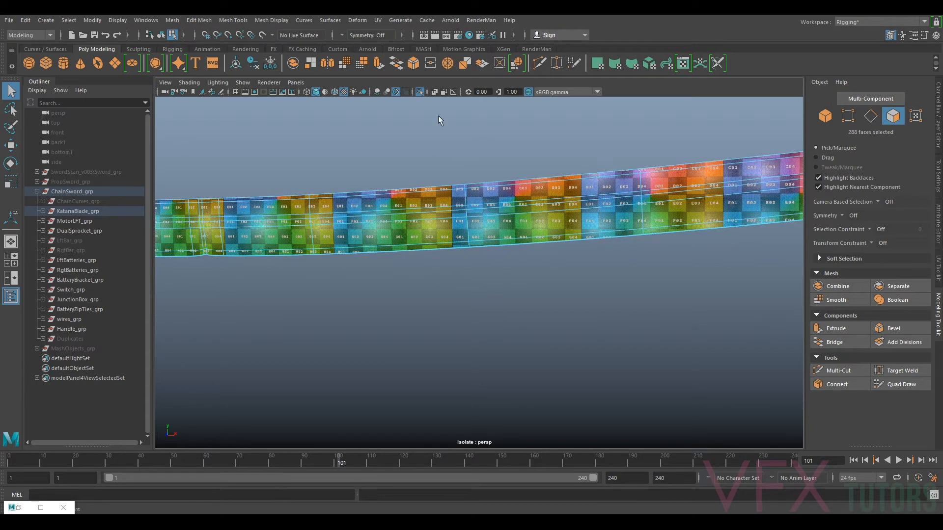
Return to object mode with the blade selected and display the viewport with the default material
key(F8)
mouse_move(529, 175)
alt+mouse_down()
mouse_move(512, 163)
mouse_move(535, 181)
alt+mouse_up()
click(461, 224)
click(189, 82)
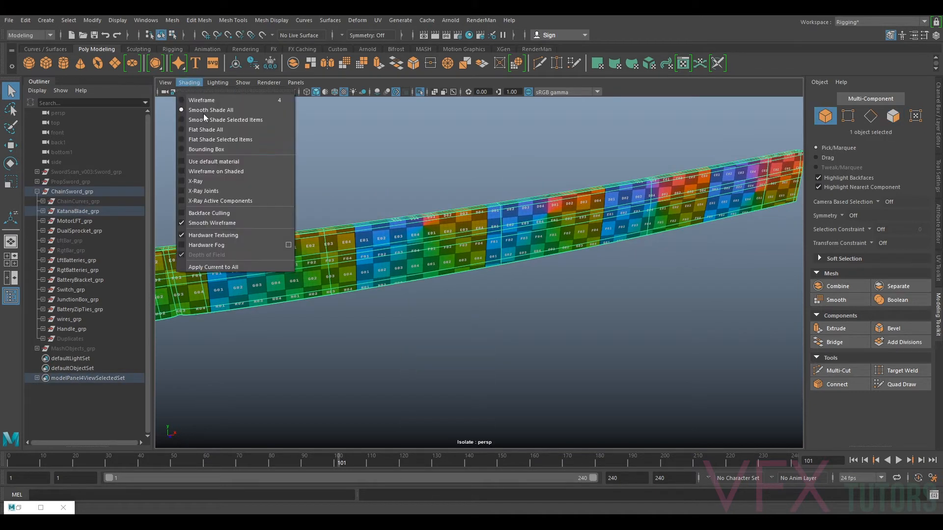
click(215, 160)
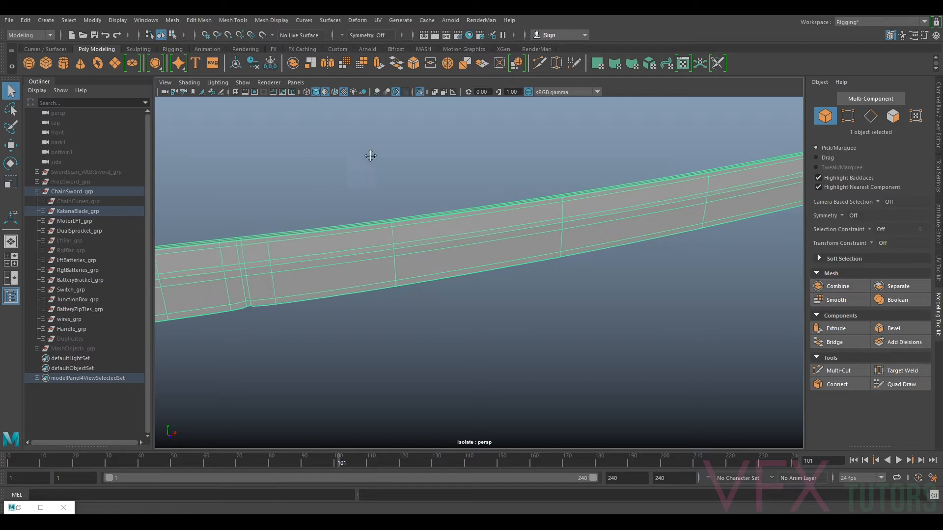
Turn off smooth mesh preview and, in edge mode, select the edge loop along one side border of the blade's end face
alt+middle_drag(368, 154, 531, 173)
scroll(465, 219, up, 3)
right_drag(469, 187, 463, 163)
scroll(446, 252, up, 3)
alt+drag(436, 236, 596, 211)
key(1)
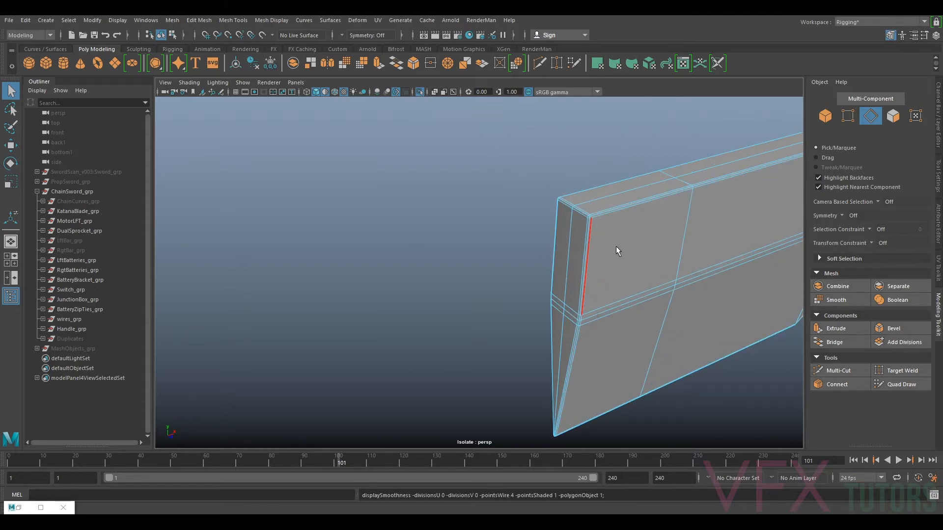
alt+right_drag(616, 246, 696, 204)
mouse_move(696, 204)
alt+mouse_down()
mouse_move(662, 219)
mouse_move(696, 191)
alt+mouse_up()
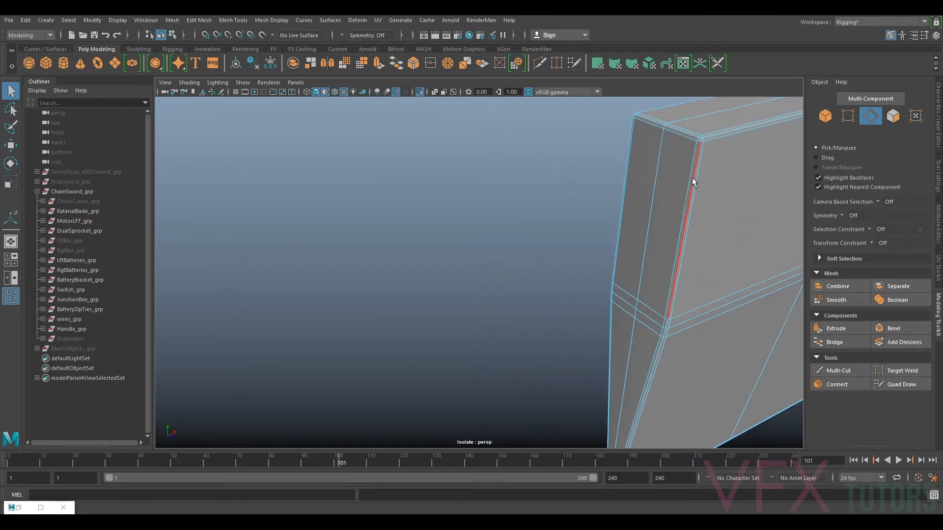
double_click(694, 174)
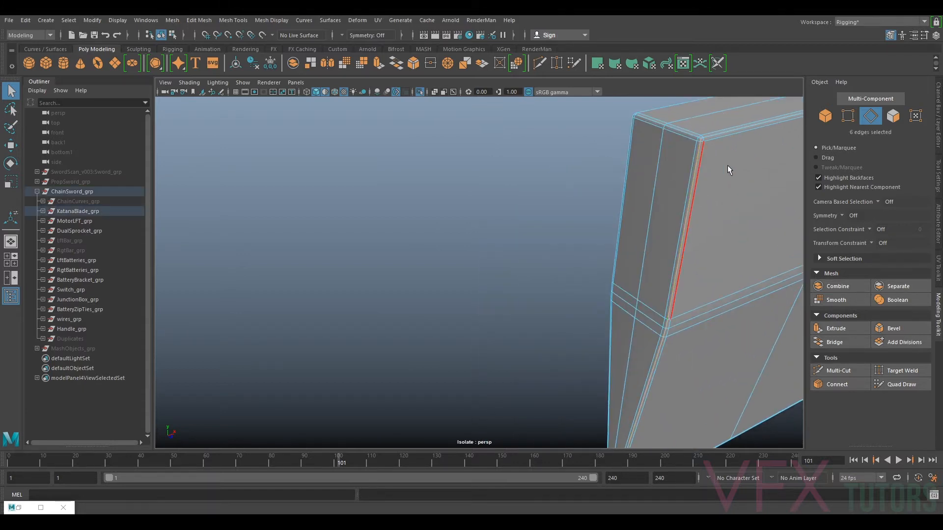
Add the neighbouring edge loops at the opposite side corners of the blade's end to the edge selection
alt+drag(620, 246, 702, 253)
key(f)
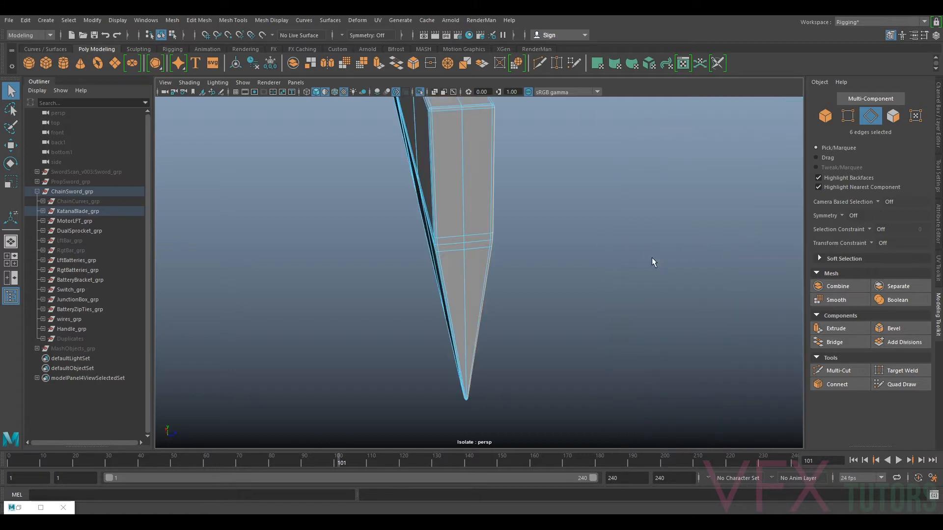
alt+drag(524, 215, 582, 255)
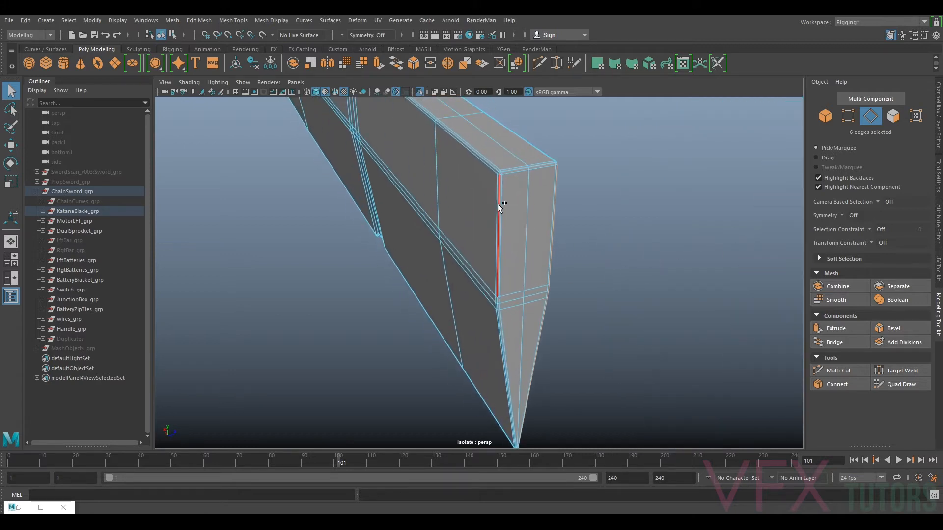
shift+double_click(499, 203)
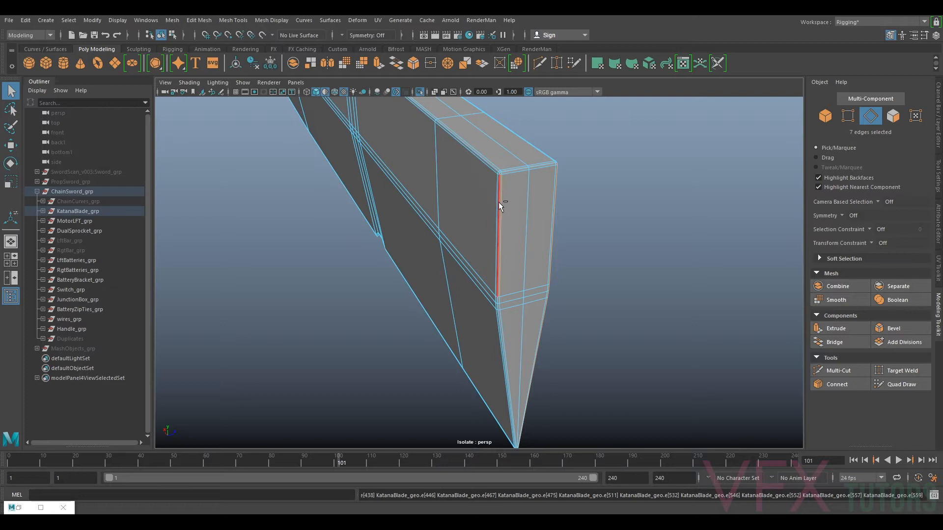
shift+double_click(498, 201)
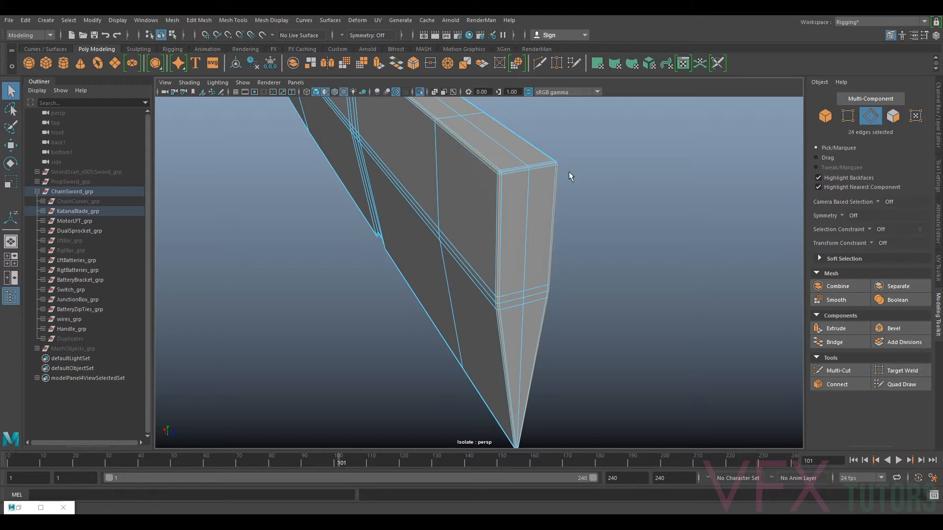
scroll(524, 204, down, 2)
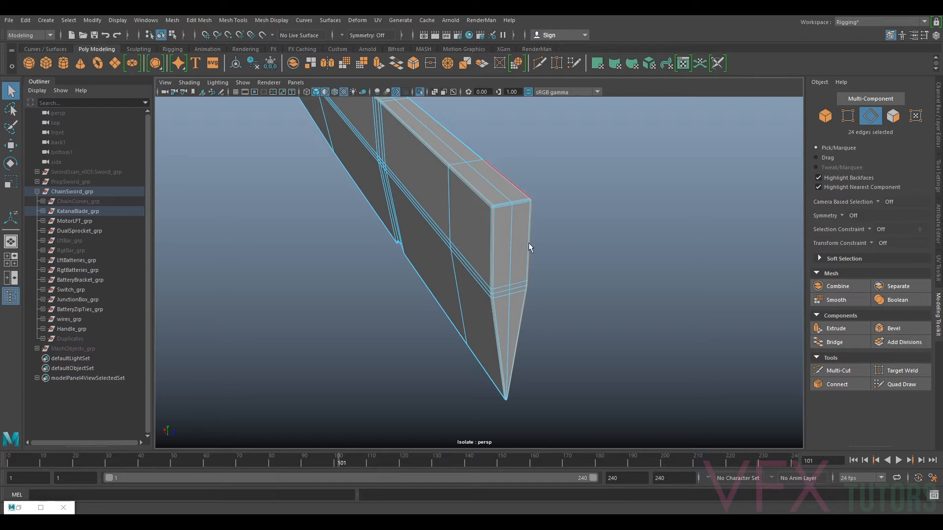
alt+drag(512, 242, 461, 255)
shift+double_click(524, 222)
alt+middle_drag(461, 254, 513, 232)
alt+drag(513, 232, 440, 263)
Switch to vertex mode and reposition a vertex on the blade's bevelled ridge with the Move tool
right_drag(440, 241, 398, 239)
click(428, 248)
alt+drag(429, 248, 625, 258)
key(w)
scroll(517, 280, down, 5)
scroll(491, 291, up, 3)
click(714, 240)
scroll(625, 258, up, 4)
scroll(707, 244, down, 2)
alt+drag(707, 244, 686, 237)
drag(605, 238, 624, 275)
key(f)
scroll(624, 276, down, 3)
alt+drag(575, 306, 631, 304)
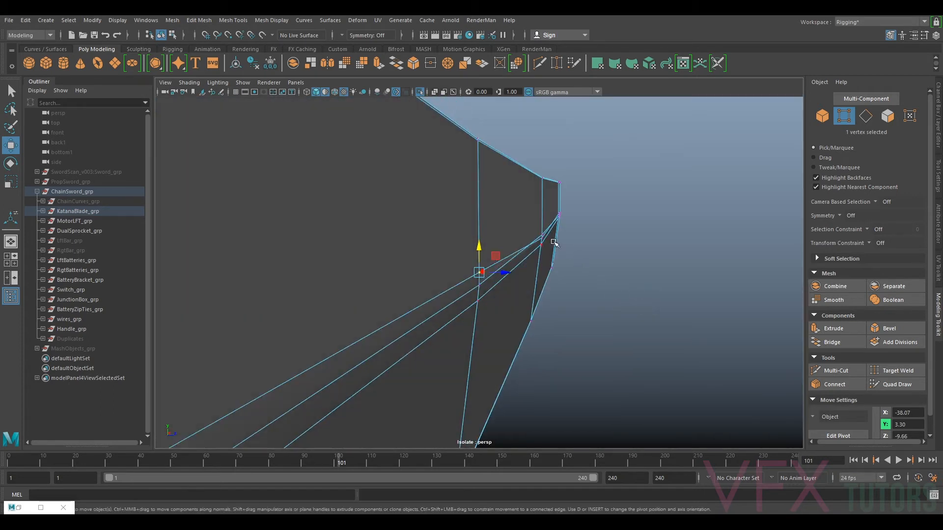
Adjust the heights of the ridge vertices at the next cross-section inward from the blade's narrow end on the near face
alt+drag(546, 239, 535, 237)
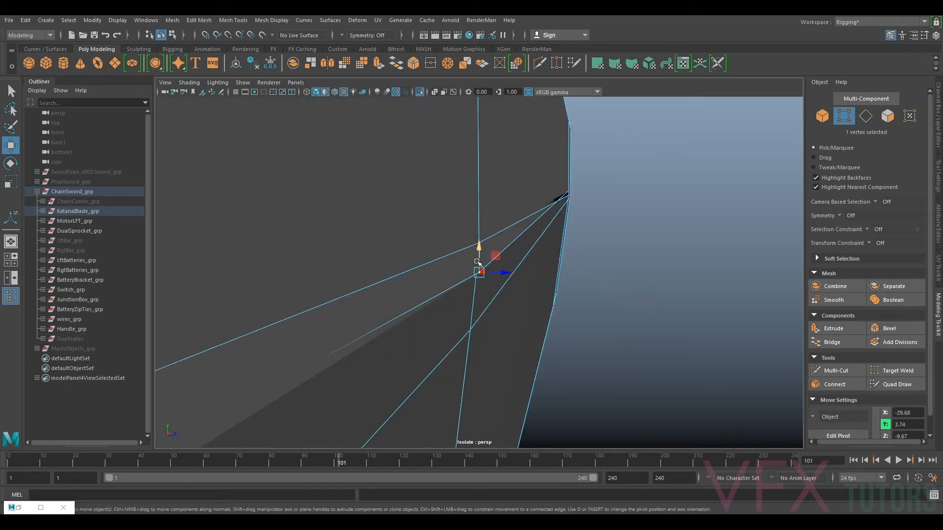
drag(477, 262, 471, 229)
drag(475, 191, 476, 189)
scroll(492, 184, down, 6)
alt+drag(601, 292, 444, 270)
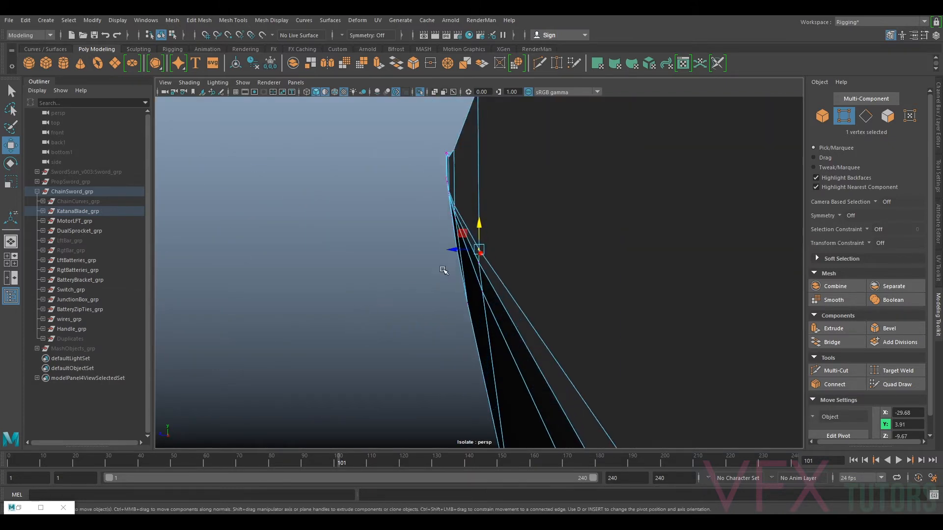
drag(482, 225, 647, 279)
alt+drag(720, 288, 619, 283)
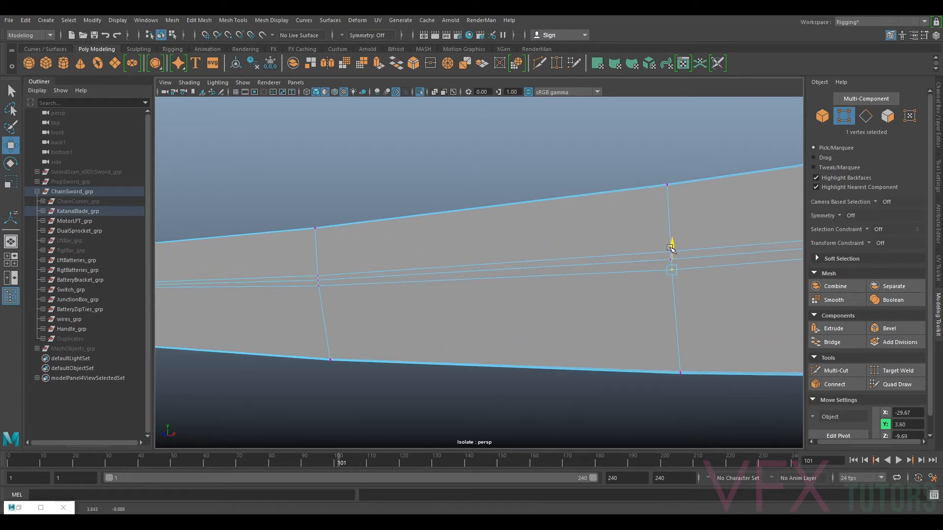
Check the blade in smooth preview and reposition the ridge vertices near the narrow end on its opposite face
key(3)
alt+drag(688, 269, 661, 258)
key(1)
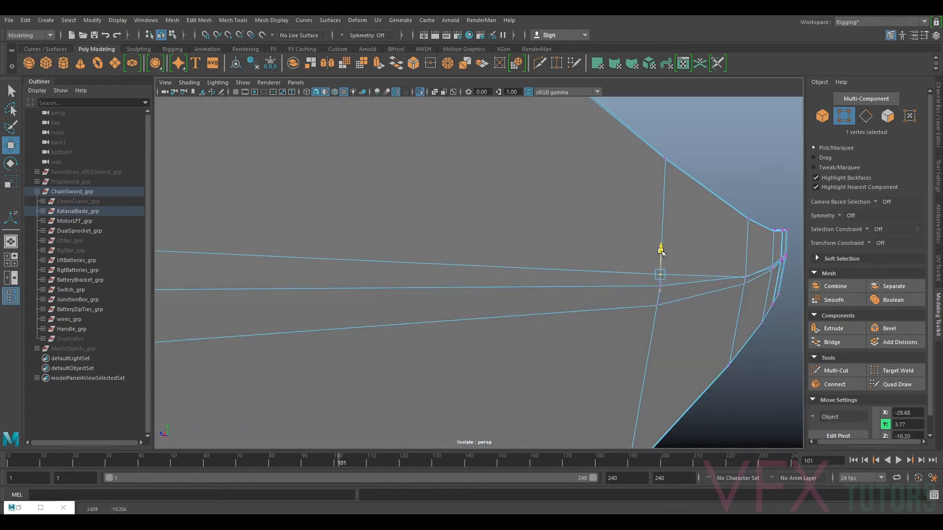
click(747, 278)
drag(744, 263, 744, 259)
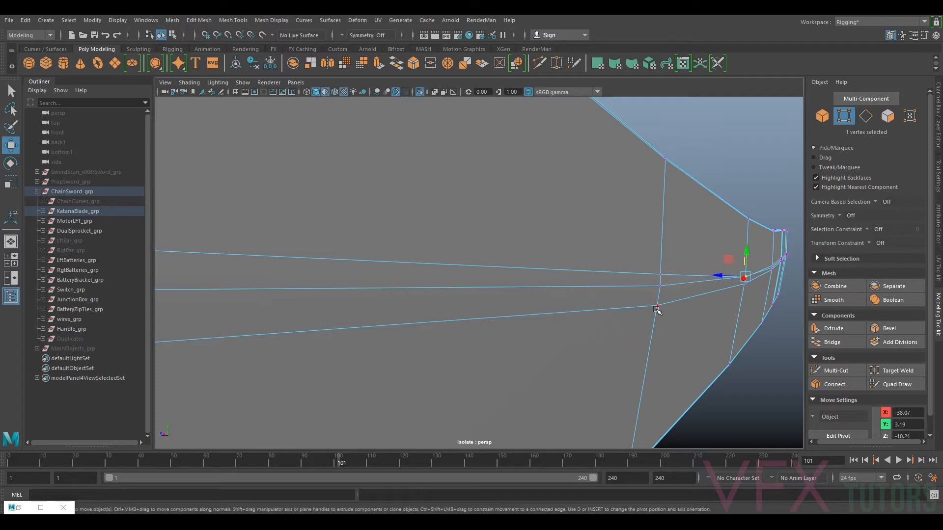
click(659, 285)
drag(659, 285, 719, 275)
scroll(694, 289, down, 5)
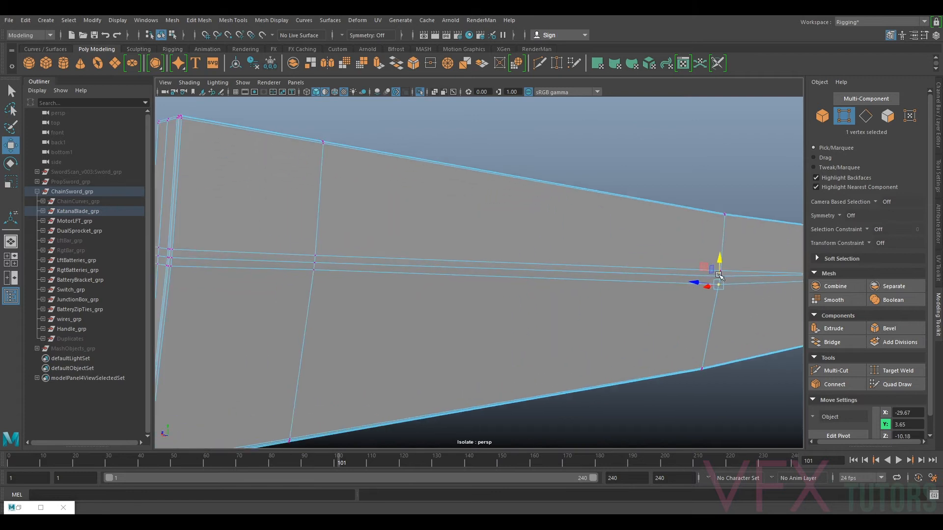
Frame the lower ridge vertex on the opposite face and fine-tune its height and depth with the Move tool
scroll(735, 295, up, 5)
alt+middle_drag(739, 297, 587, 286)
key(f)
alt+drag(530, 294, 578, 295)
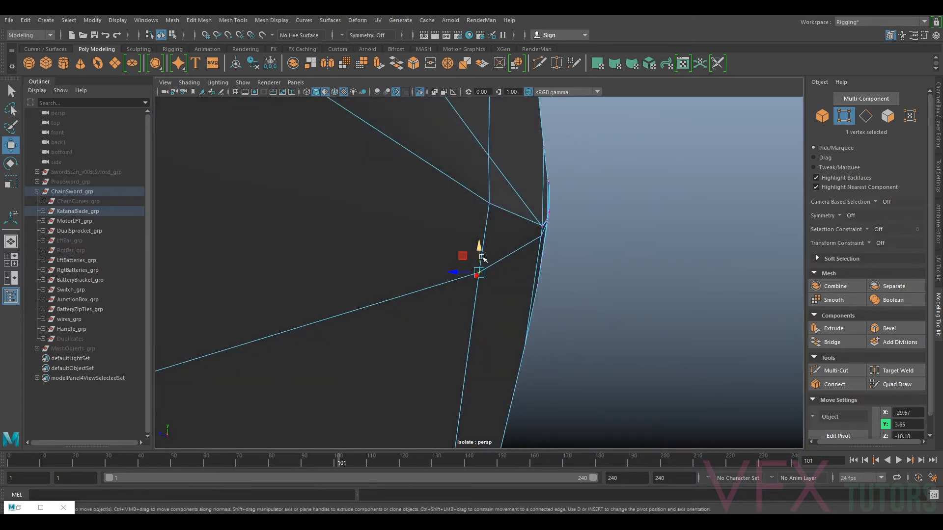
alt+drag(483, 244, 528, 220)
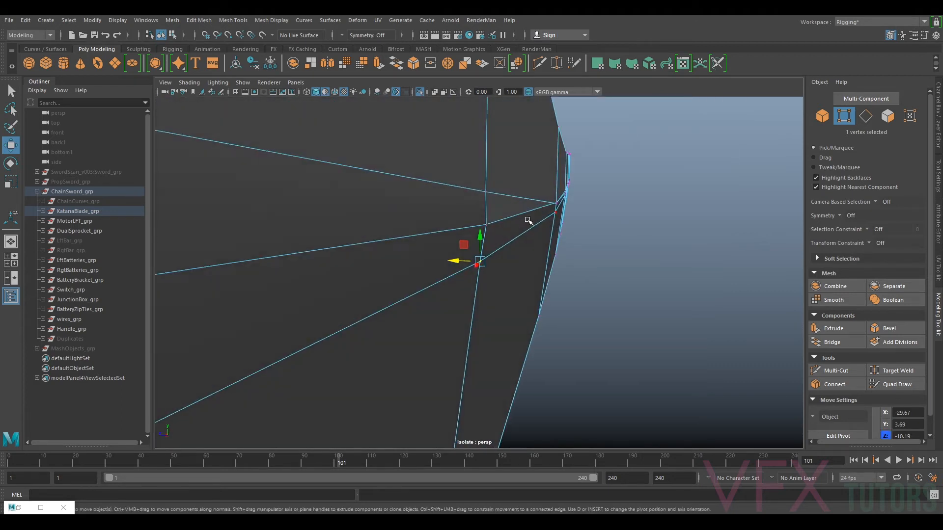
drag(465, 225, 463, 225)
alt+drag(628, 224, 535, 224)
Even out the spacing of the remaining ridge vertices along the blade by moving them vertically
scroll(602, 226, down, 5)
alt+middle_drag(658, 243, 277, 253)
alt+middle_drag(621, 267, 278, 256)
scroll(644, 268, up, 3)
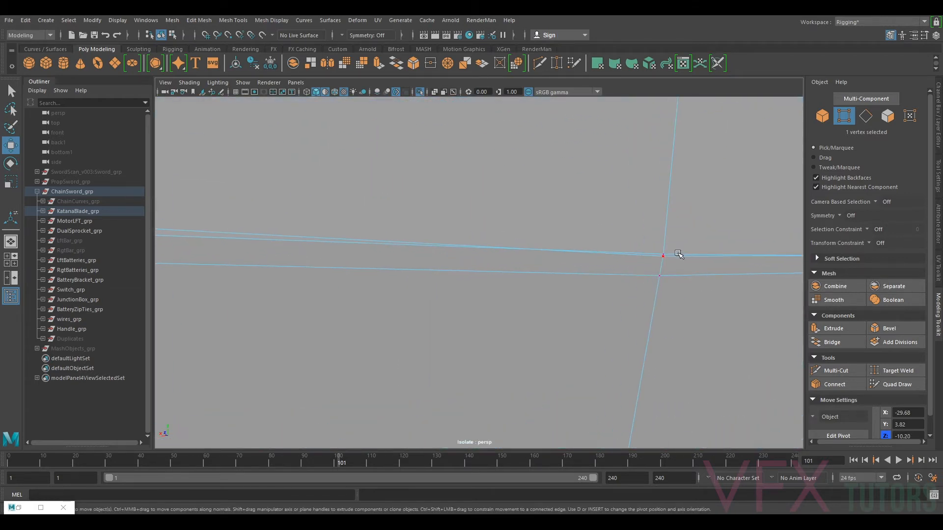
drag(667, 263, 665, 216)
scroll(645, 292, down, 2)
drag(631, 277, 631, 254)
Return to object mode and deselect the blade
right_drag(665, 252, 711, 228)
scroll(711, 211, down, 3)
click(710, 193)
scroll(705, 210, down, 6)
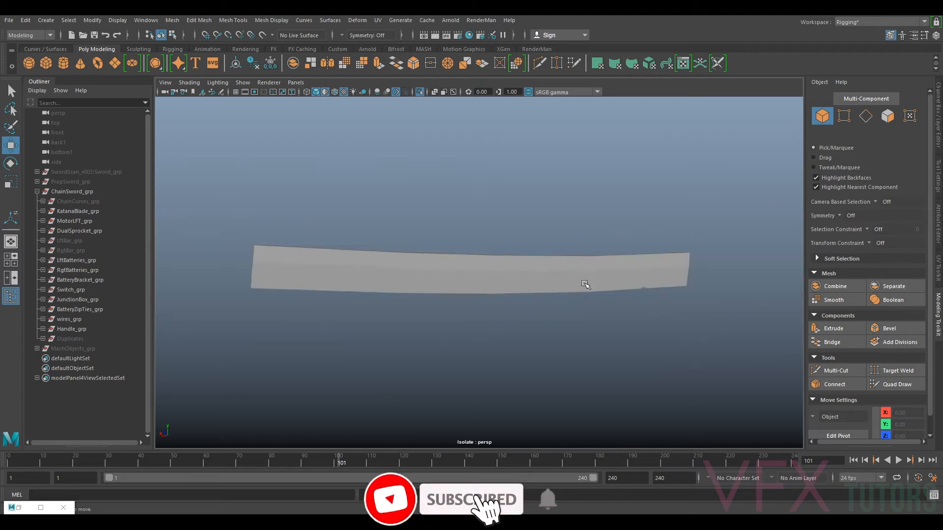
Inspect the blade's shading from both sides and examine its ridge edges near the narrow end
alt+drag(585, 285, 602, 294)
click(501, 273)
click(535, 320)
alt+drag(535, 319, 501, 319)
scroll(572, 314, up, 6)
click(522, 318)
key(1)
scroll(591, 322, down, 5)
alt+drag(679, 364, 491, 304)
right_drag(575, 242, 575, 207)
scroll(597, 216, up, 4)
alt+drag(356, 295, 534, 298)
alt+middle_drag(534, 297, 604, 277)
alt+middle_drag(671, 281, 591, 258)
scroll(591, 257, up, 3)
scroll(591, 257, up, 3)
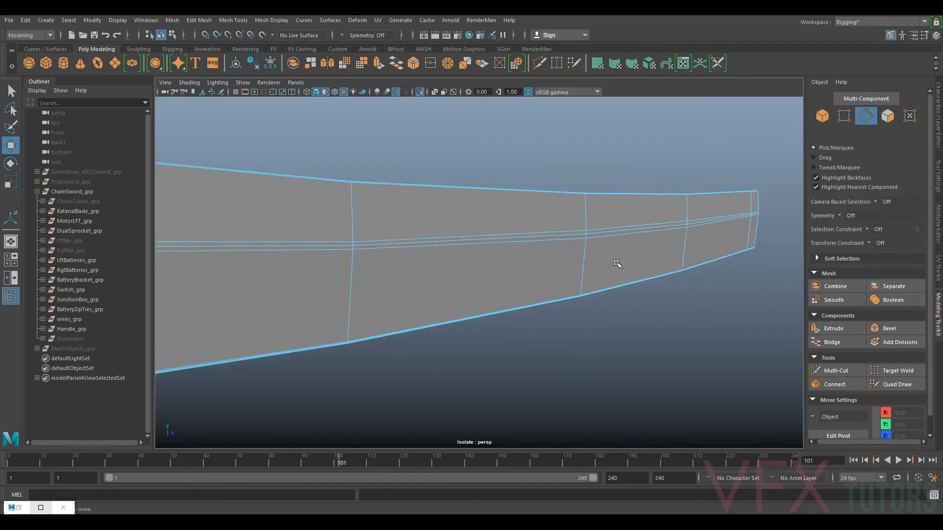
Switch to vertex mode and realign the ridge vertices at the cross-sections near the blade's narrow end
right_drag(606, 226, 554, 222)
click(611, 229)
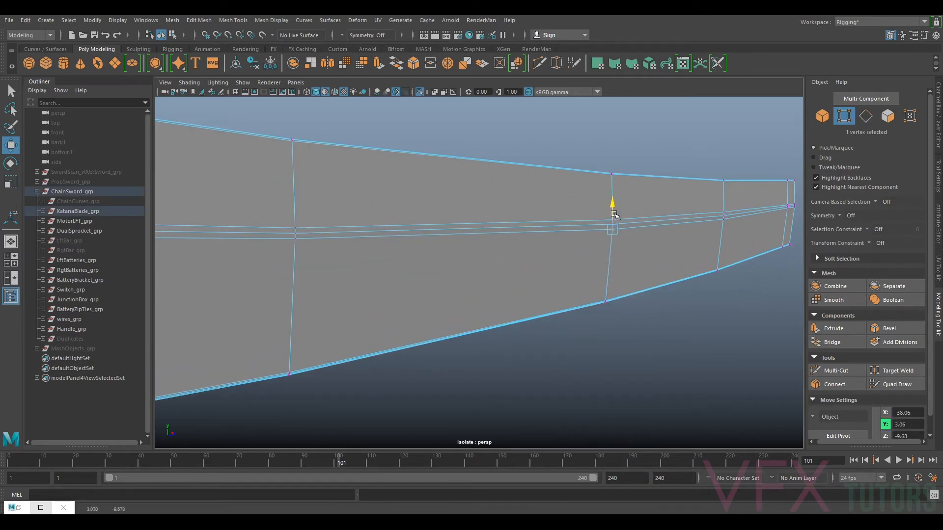
drag(727, 204, 723, 200)
click(614, 218)
drag(613, 201, 614, 206)
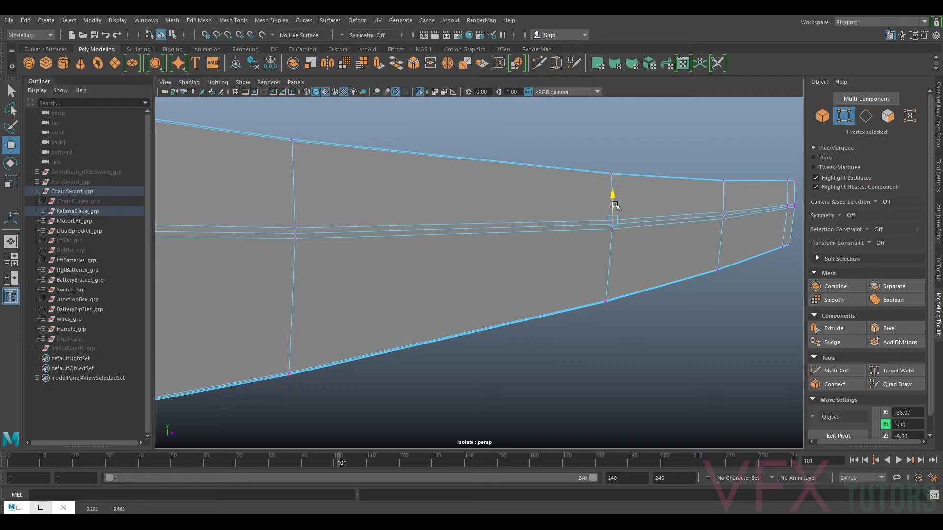
click(728, 206)
scroll(724, 202, down, 5)
alt+drag(673, 265, 620, 294)
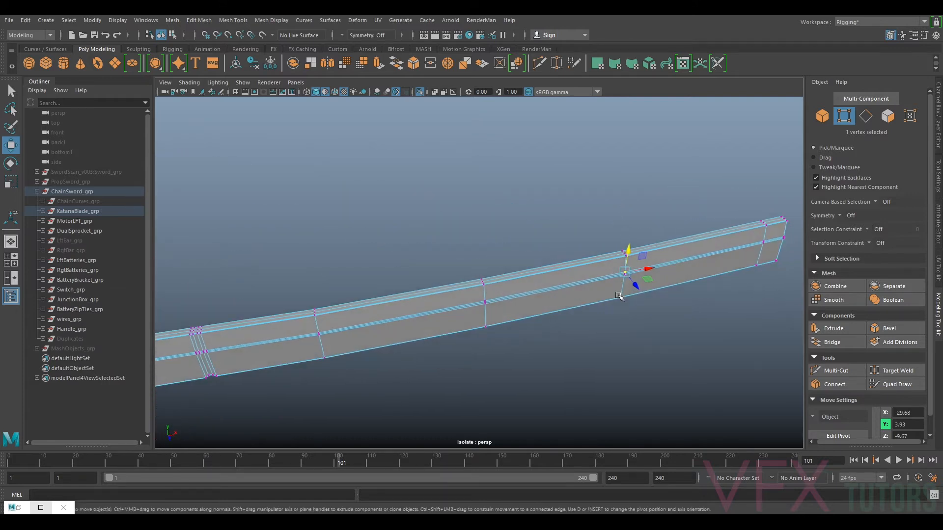
Display the blade's vertex faces and examine the separated faces along its length and at its end
right_click(616, 291)
right_drag(577, 244, 580, 252)
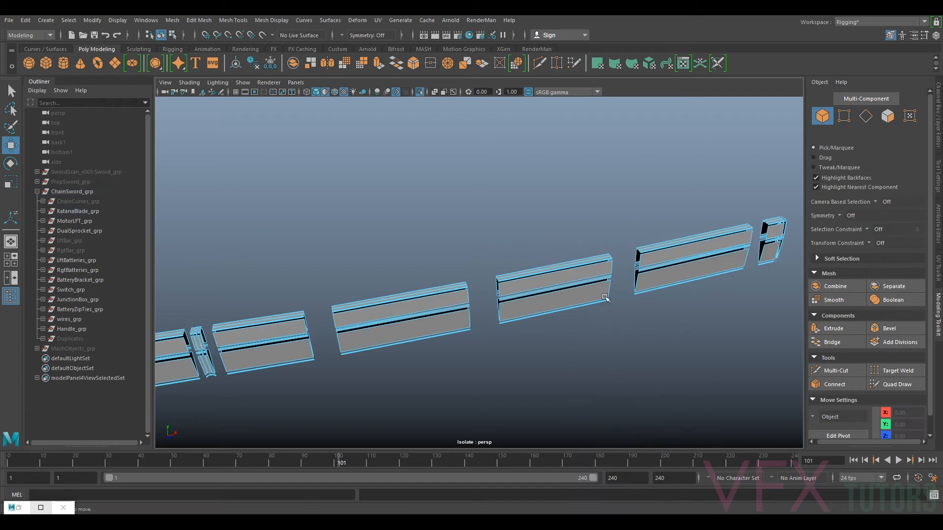
alt+drag(605, 298, 650, 270)
alt+right_drag(650, 272, 738, 360)
alt+drag(697, 268, 702, 399)
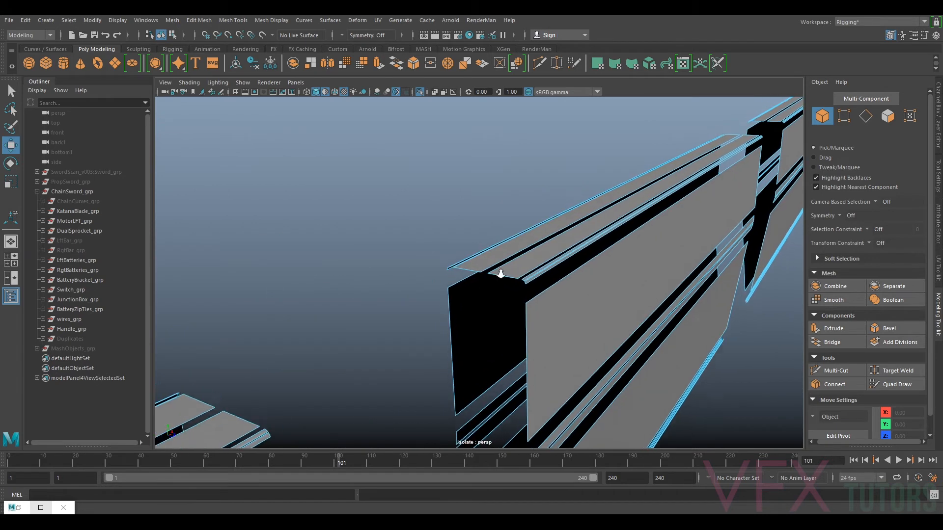
alt+right_drag(498, 273, 553, 333)
alt+middle_drag(682, 354, 403, 211)
alt+right_drag(559, 260, 638, 301)
alt+drag(594, 260, 682, 211)
alt+middle_drag(682, 211, 706, 188)
alt+drag(706, 189, 618, 191)
alt+right_drag(618, 192, 584, 196)
alt+middle_drag(623, 201, 633, 265)
Switch to edge mode and select the edge loop along one side border of the blade's end face
right_drag(510, 241, 509, 305)
right_drag(482, 238, 516, 284)
right_drag(516, 283, 505, 216)
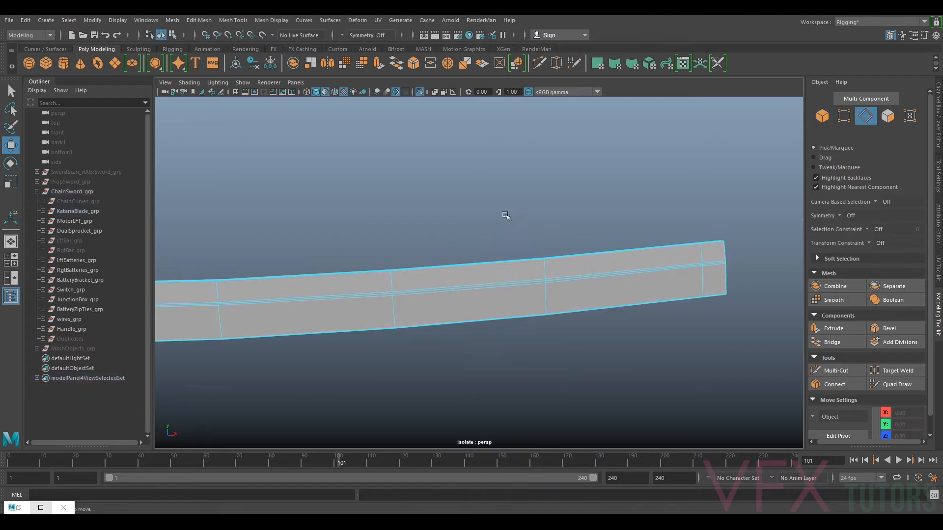
alt+drag(408, 238, 387, 254)
alt+middle_drag(387, 254, 432, 246)
alt+right_drag(432, 246, 595, 219)
alt+middle_drag(595, 219, 564, 303)
alt+middle_drag(480, 349, 555, 303)
alt+right_drag(554, 303, 581, 303)
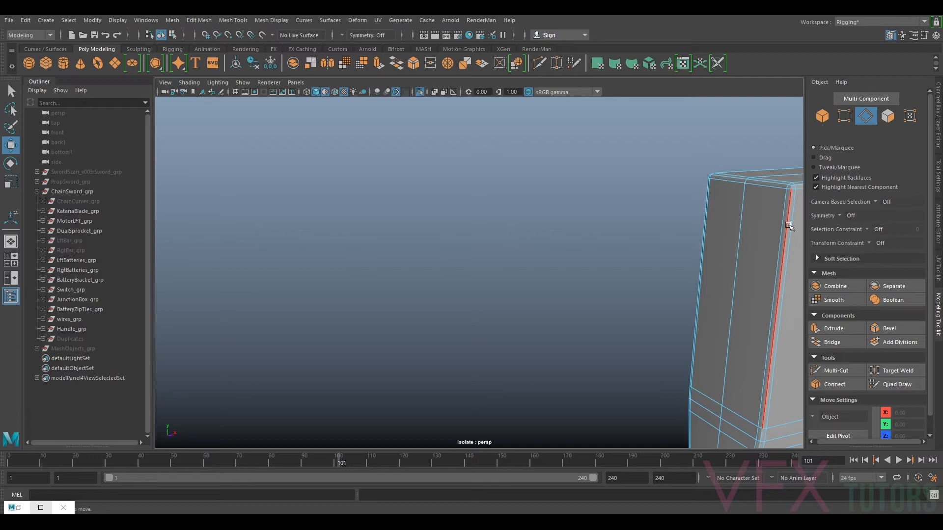
double_click(777, 222)
alt+right_drag(710, 216, 675, 278)
key(f)
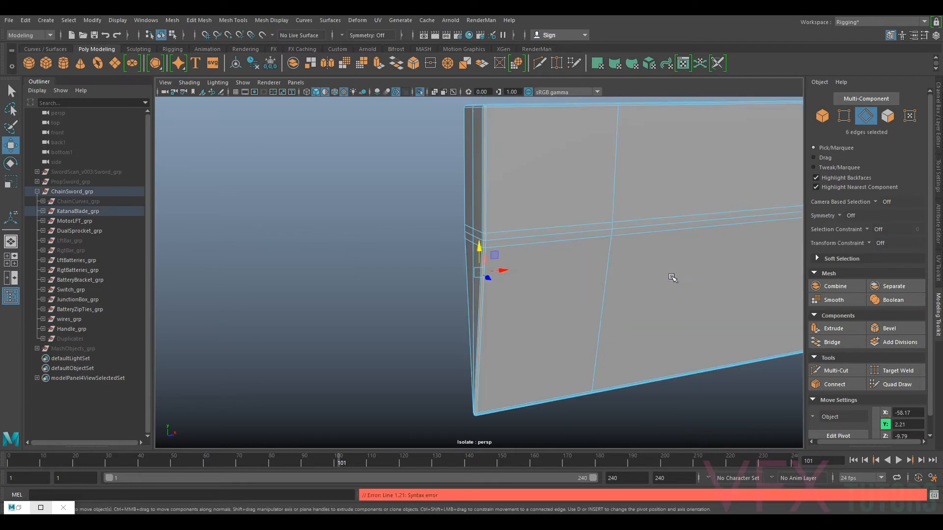
Add the edge loop along the opposite side border of the same end face to the selection
alt+drag(526, 319, 684, 301)
alt+middle_drag(427, 219, 486, 299)
alt+right_drag(487, 300, 522, 301)
ctrl+shift+double_click(526, 302)
Add the short edges at the lower corner of the blade's end face to the selection
alt+middle_drag(670, 305, 644, 199)
alt+drag(644, 199, 612, 353)
alt+middle_drag(613, 352, 605, 168)
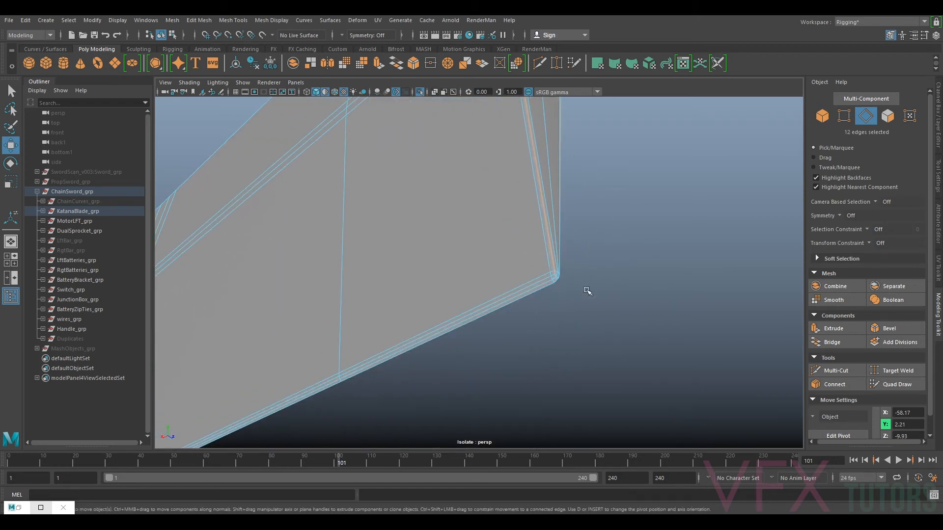
alt+right_drag(609, 293, 620, 289)
shift+double_click(613, 277)
Add the long edge loop along one border of the blade's spine to the selection
scroll(641, 260, down, 3)
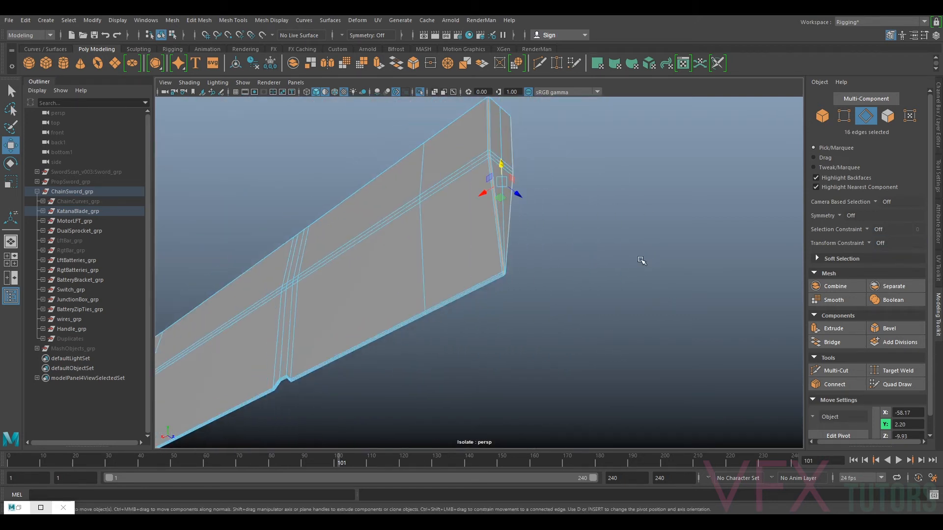
alt+drag(477, 268, 515, 341)
scroll(457, 275, up, 4)
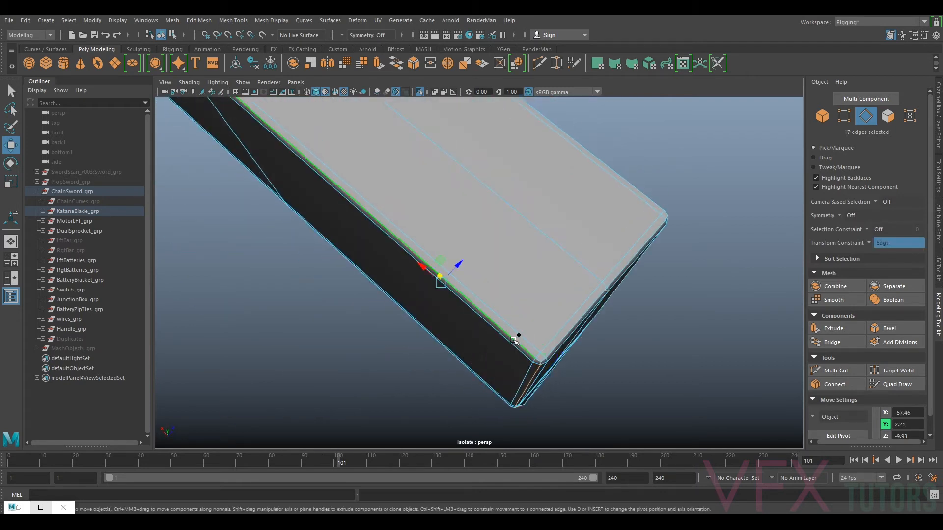
shift+double_click(515, 340)
Add the edge loop along one side border of the blade's other end face to the selection
scroll(493, 310, down, 5)
alt+drag(493, 309, 618, 197)
scroll(626, 203, up, 4)
alt+middle_drag(705, 277, 570, 279)
scroll(570, 279, up, 3)
alt+drag(570, 279, 557, 274)
scroll(558, 273, up, 3)
scroll(557, 274, down, 3)
alt+middle_drag(557, 274, 550, 393)
scroll(547, 295, up, 4)
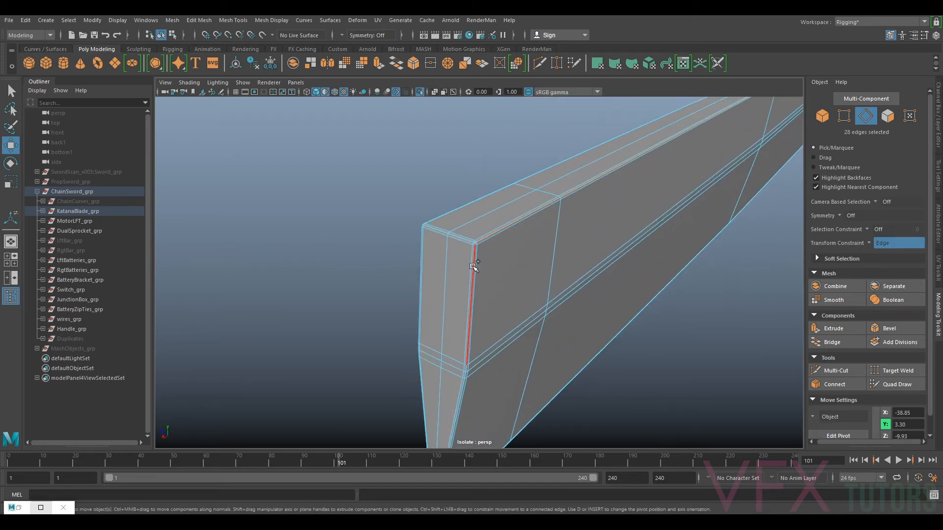
alt+drag(446, 273, 593, 261)
alt+middle_drag(731, 245, 658, 275)
scroll(662, 329, up, 3)
alt+drag(661, 335, 662, 312)
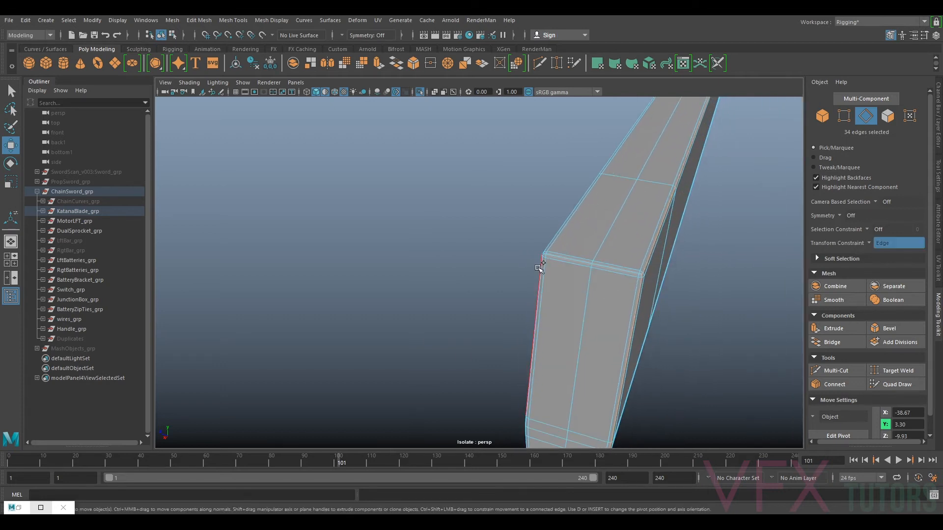
Complete the seam selection with the opposite side border and lower corner edges of the other end face
scroll(590, 301, down, 5)
alt+drag(591, 307, 612, 274)
alt+drag(584, 434, 559, 387)
scroll(509, 257, up, 3)
scroll(509, 255, up, 4)
alt+drag(509, 256, 561, 231)
alt+drag(708, 213, 656, 261)
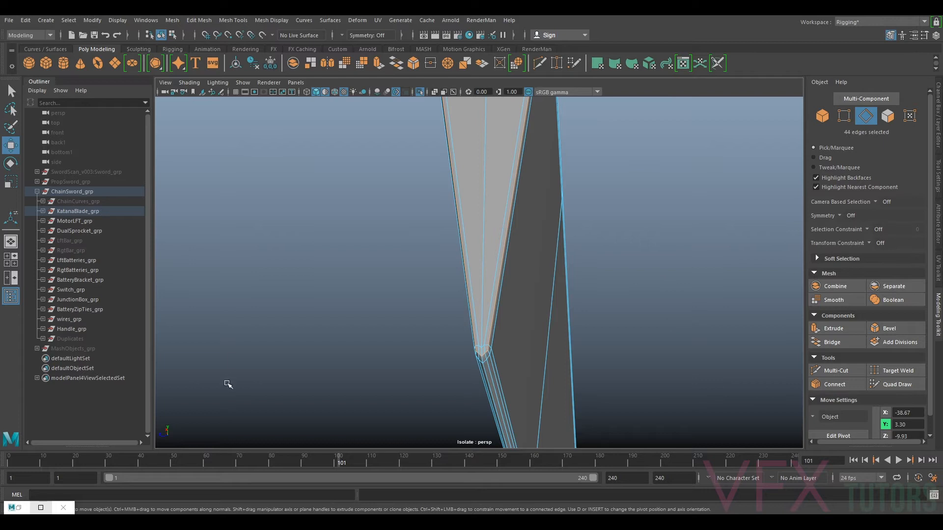
Cut the blade's UVs along the selected edges with the UV Toolkit
click(938, 269)
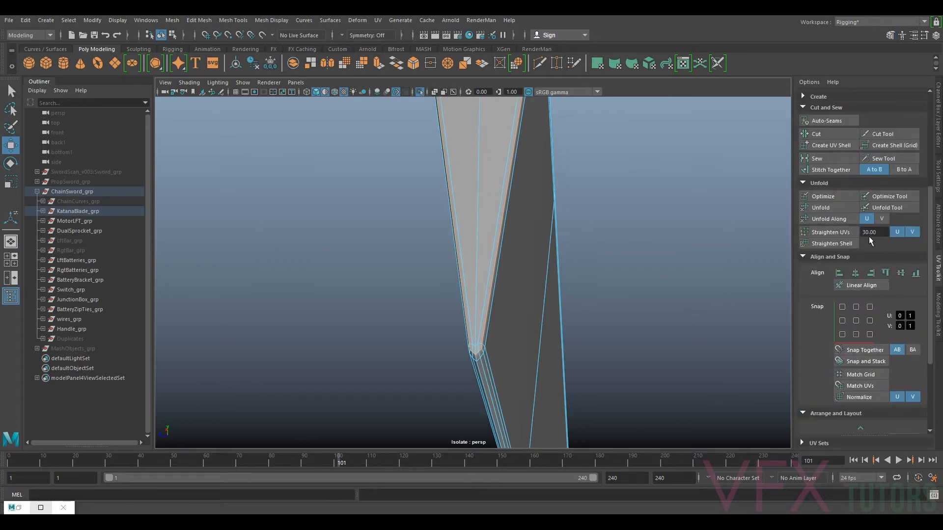
click(825, 136)
alt+drag(553, 231, 456, 255)
alt+drag(504, 255, 493, 288)
Open the UV Editor, select the blade's whole UV shell and unfold it
click(41, 507)
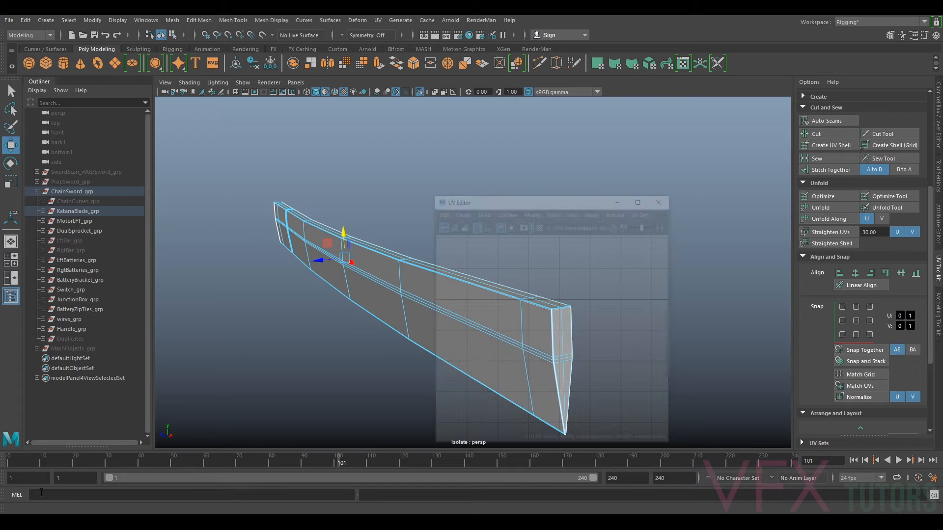
scroll(667, 297, up, 10)
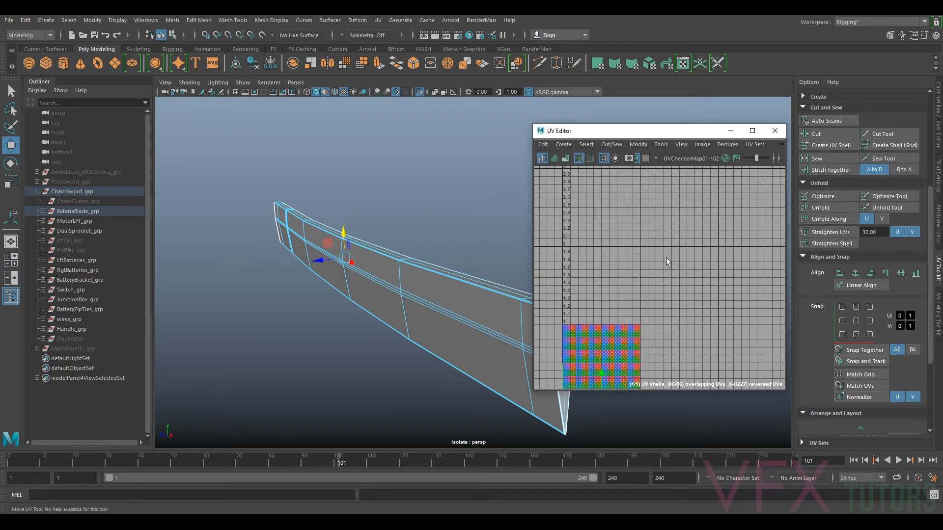
scroll(668, 232, up, 1)
right_drag(641, 267, 636, 253)
click(641, 269)
key(ctrl+u)
scroll(642, 265, down, 5)
alt+middle_drag(666, 274, 696, 264)
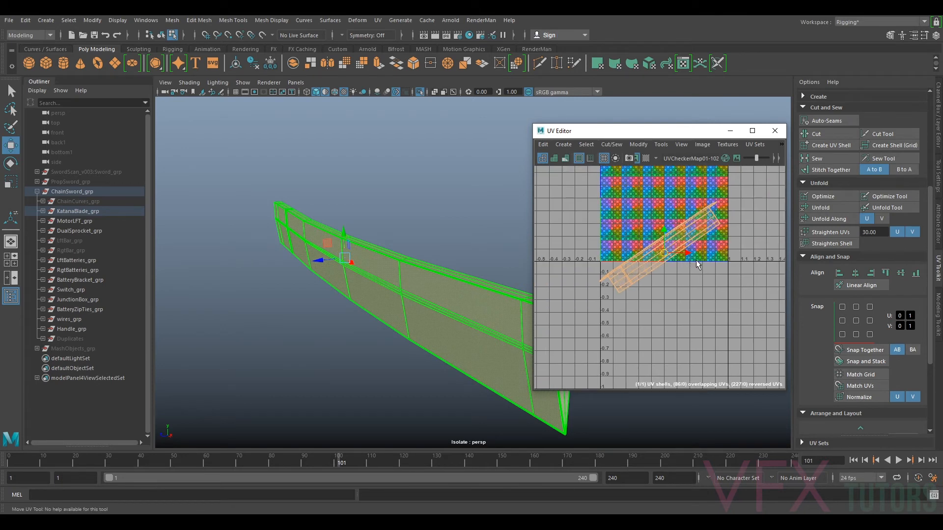
Activate the Rotate tool for the UV shell and turn off the default material to display the checker texture
key(e)
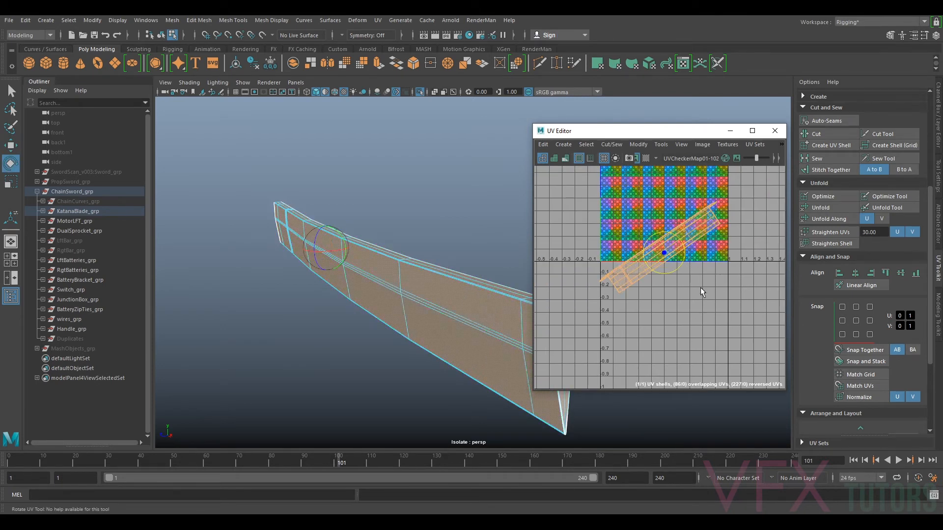
click(192, 84)
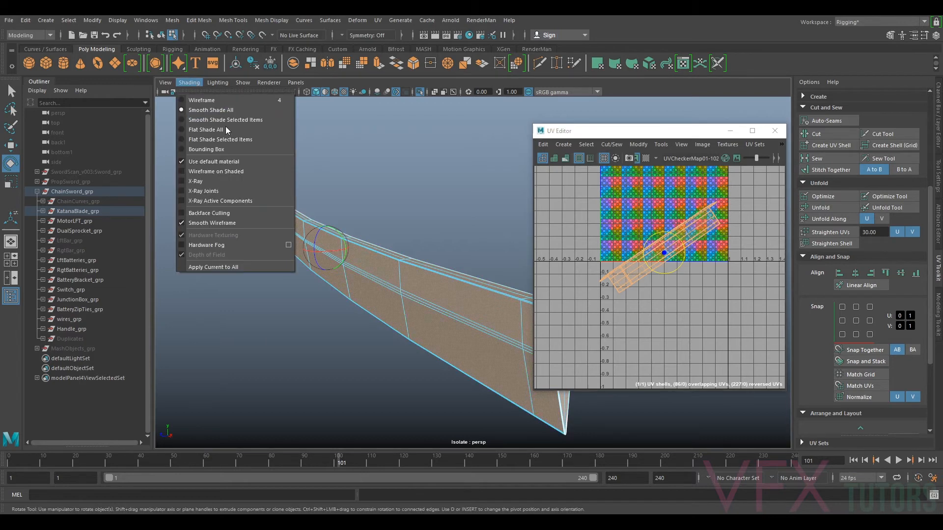
click(219, 162)
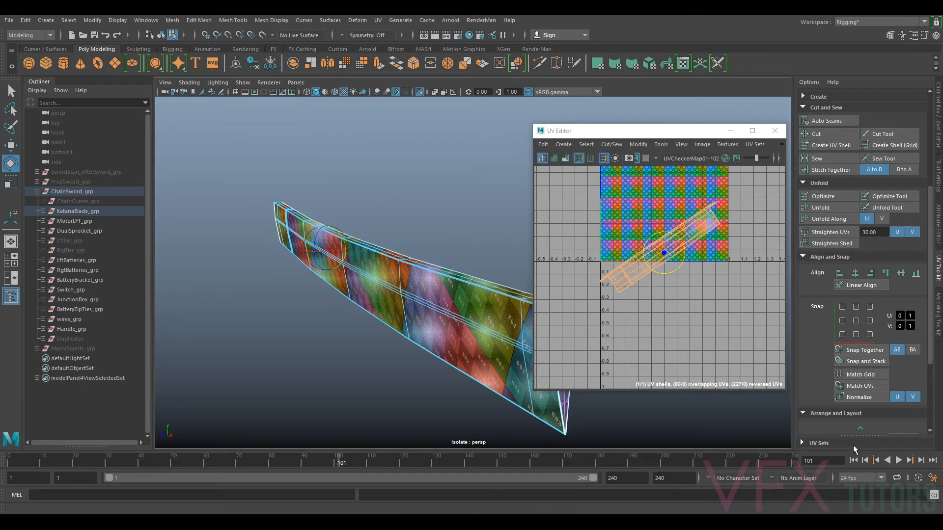
alt+drag(471, 245, 445, 273)
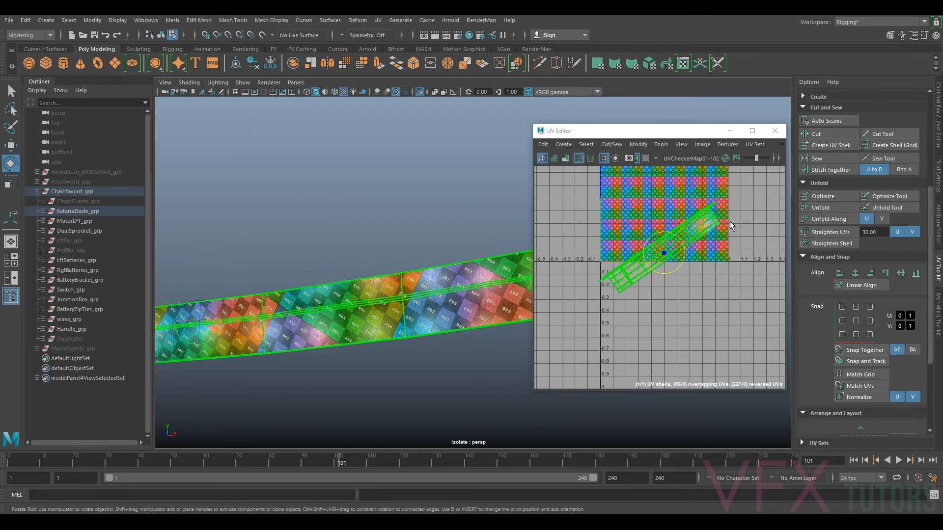
Rotate the blade's UV shell to roughly horizontal and straighten it with Orient Shells
drag(668, 234, 681, 241)
scroll(865, 354, down, 3)
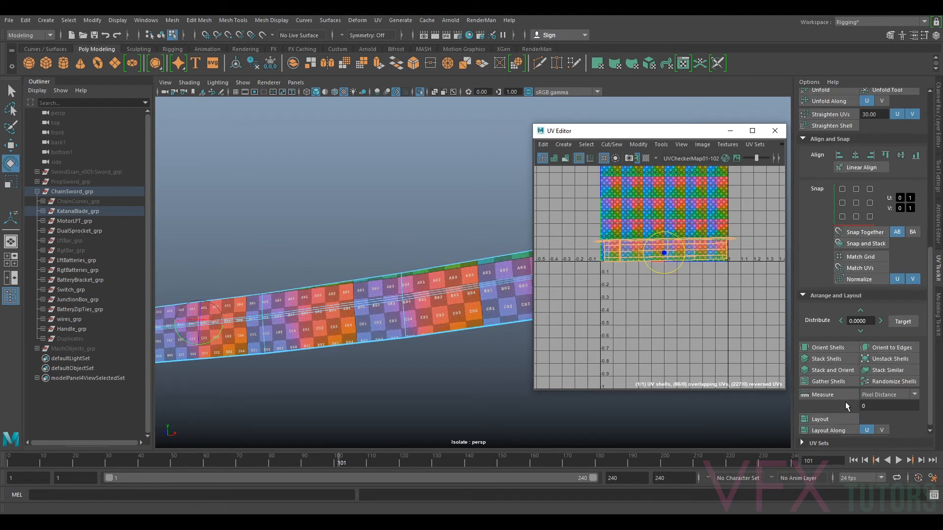
click(826, 358)
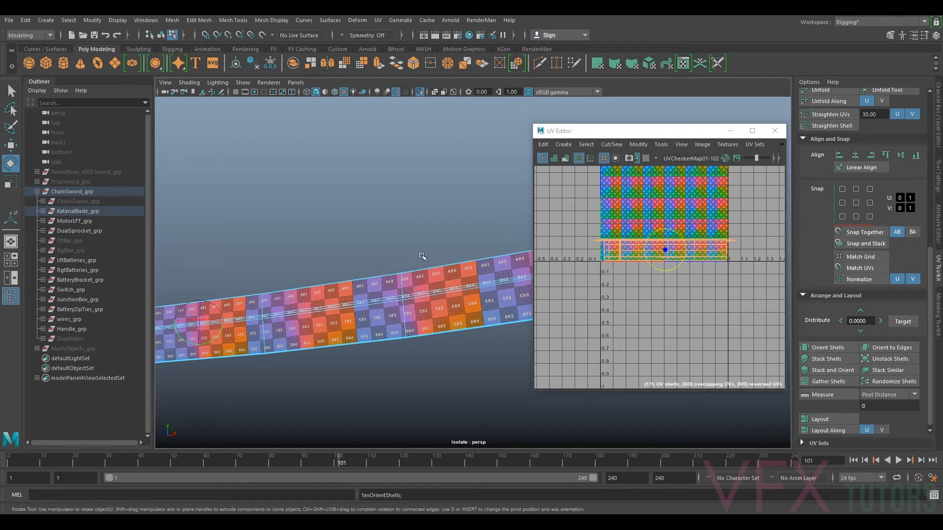
Examine the checker pattern along the blade and its UV shell, checking the texture against the mesh's smoothing preview
alt+drag(356, 314, 442, 310)
alt+right_drag(642, 278, 710, 258)
alt+middle_drag(710, 250, 693, 363)
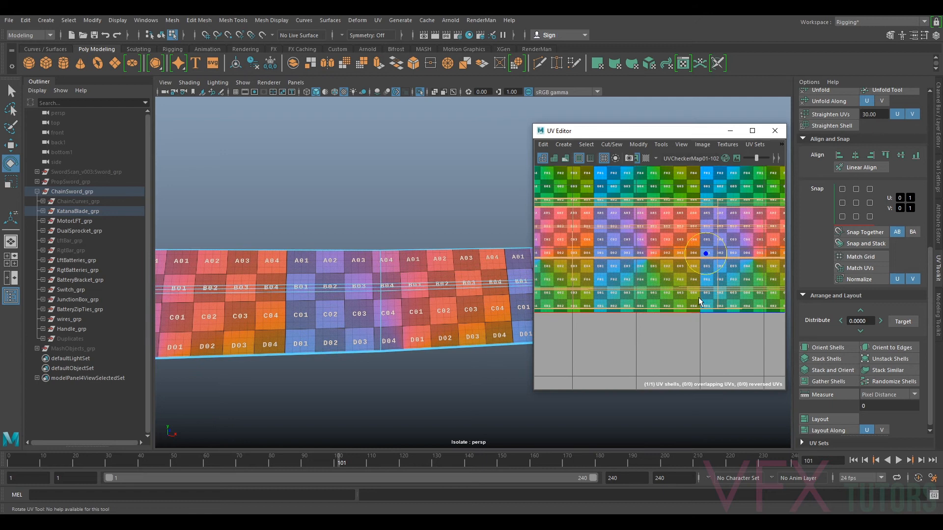
scroll(676, 257, down, 2)
scroll(729, 271, down, 4)
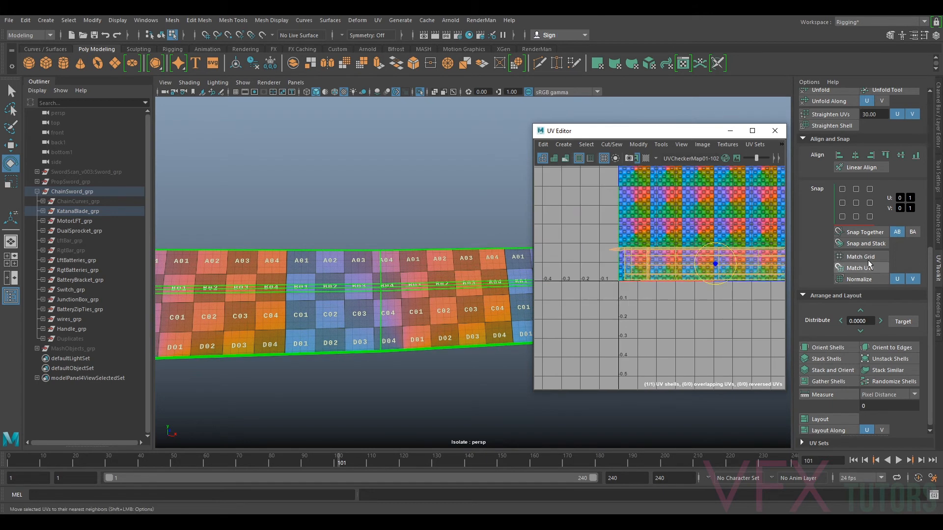
scroll(327, 297, down, 1)
scroll(328, 298, down, 4)
alt+drag(311, 285, 315, 296)
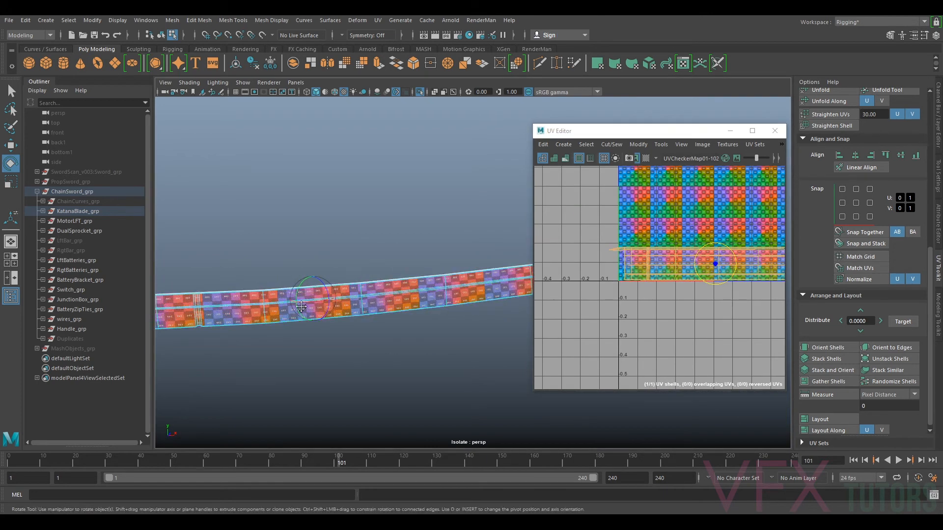
alt+middle_drag(314, 296, 407, 276)
key(3)
scroll(428, 278, up, 5)
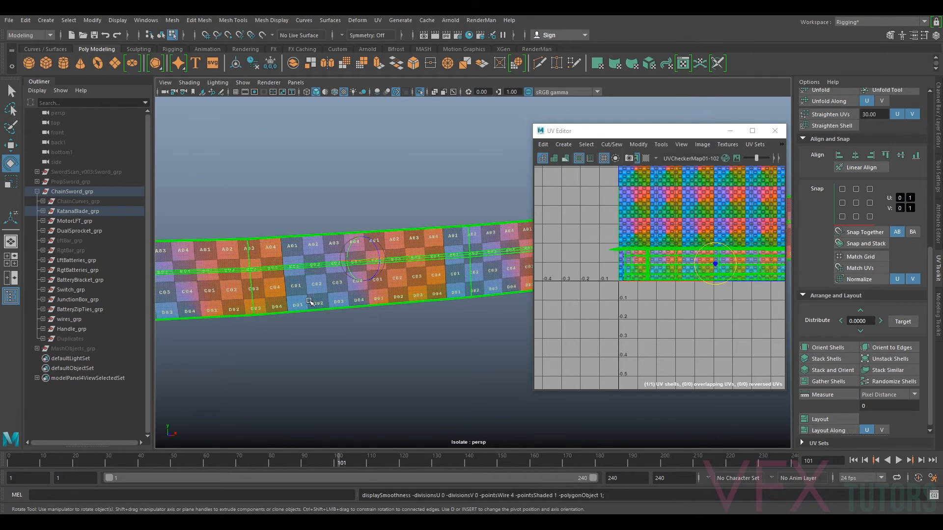
alt+middle_drag(731, 257, 651, 257)
click(653, 257)
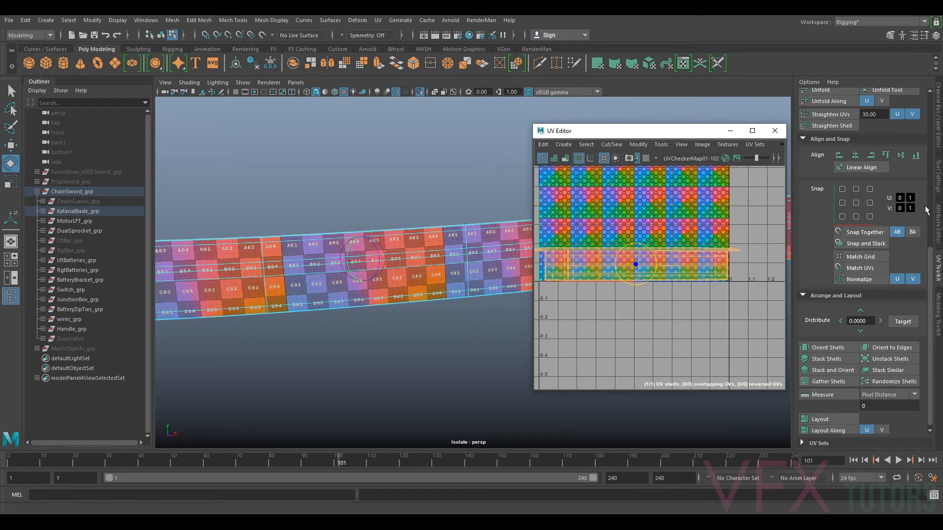
Set the blade shell's texel density to 14.3867 px/unit at a map size of 512
scroll(871, 205, up, 5)
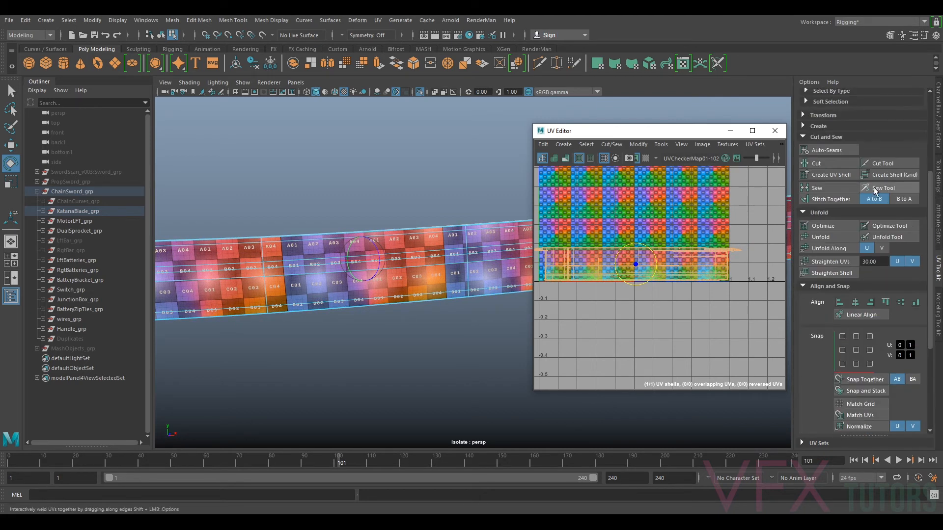
click(808, 261)
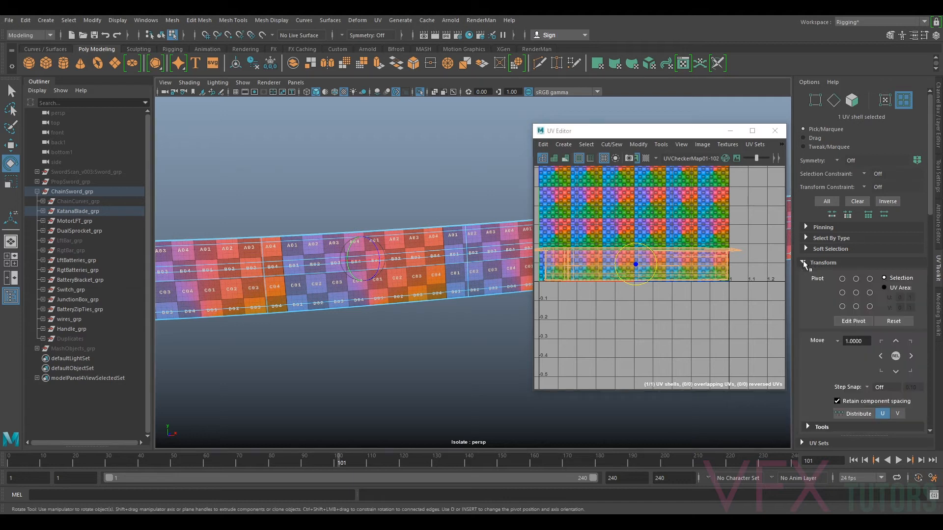
scroll(878, 315, down, 4)
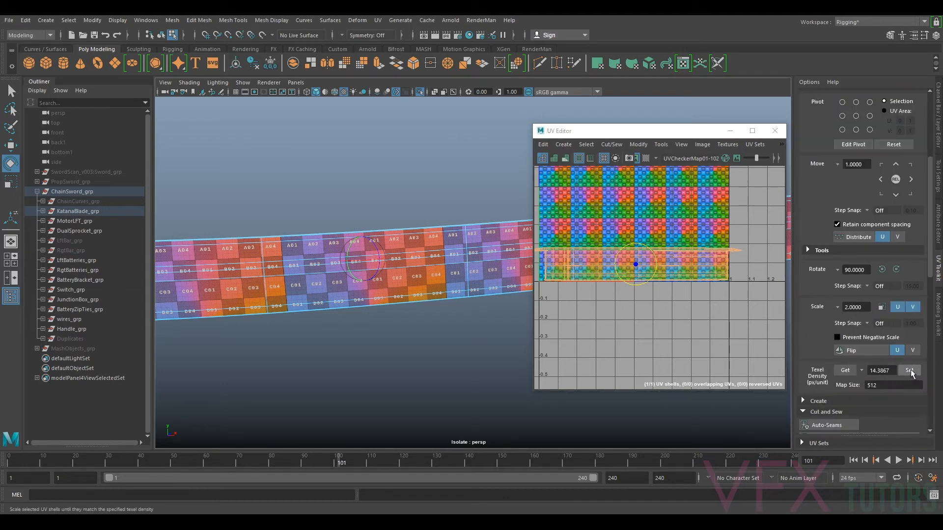
click(910, 371)
key(f)
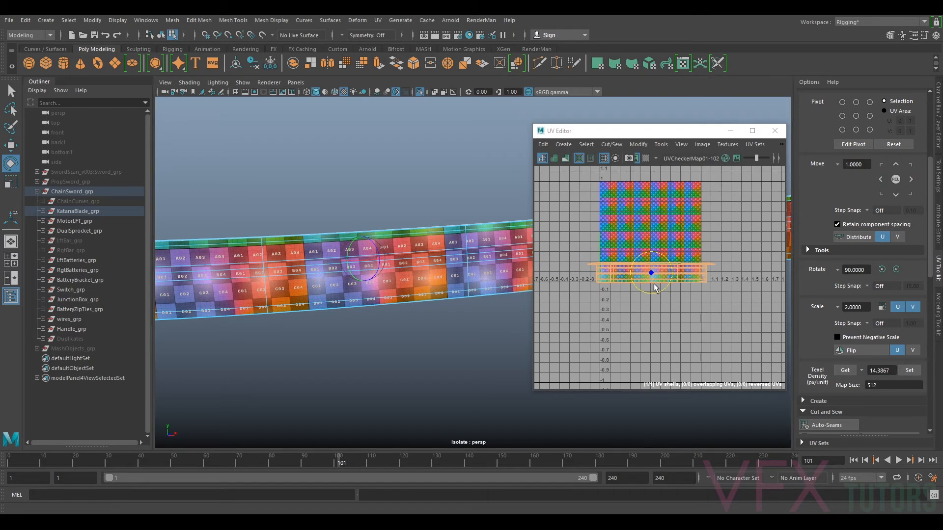
Reposition and scale the blade's UV shell so its main body spans the width of the UV tile
scroll(648, 283, up, 1)
key(w)
scroll(651, 279, up, 3)
drag(649, 267, 658, 264)
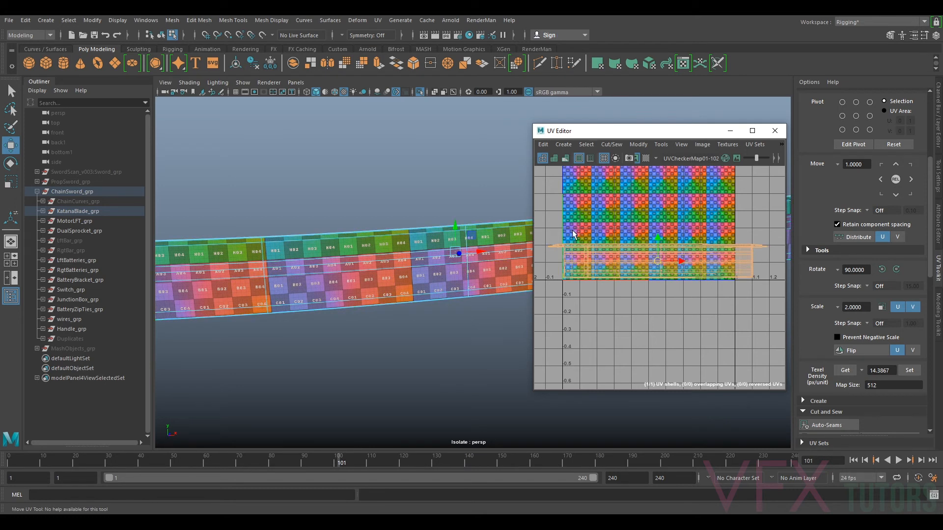
key(r)
drag(659, 265, 648, 260)
key(w)
key(r)
scroll(650, 261, up, 2)
key(w)
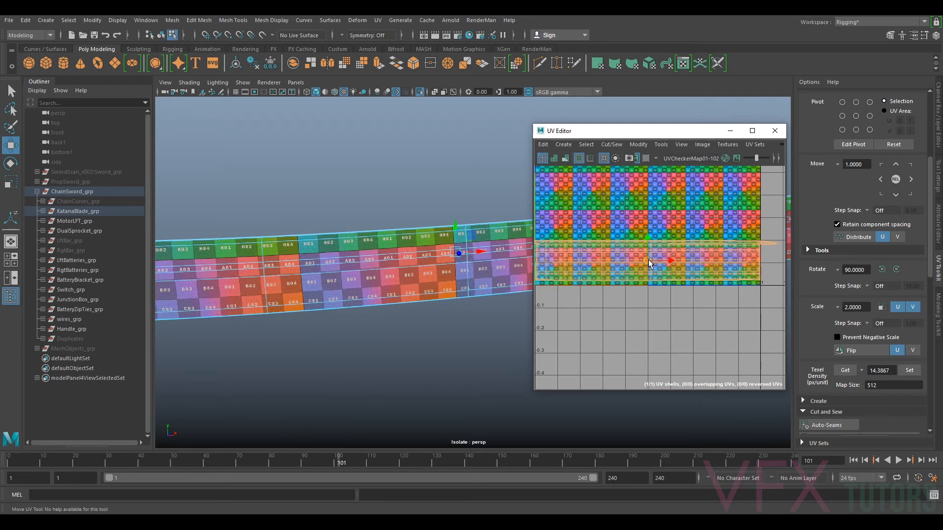
Check the blade shell's end against the tile border and nudge the shell slightly down within the tile
alt+middle_drag(664, 256, 708, 236)
scroll(709, 236, up, 3)
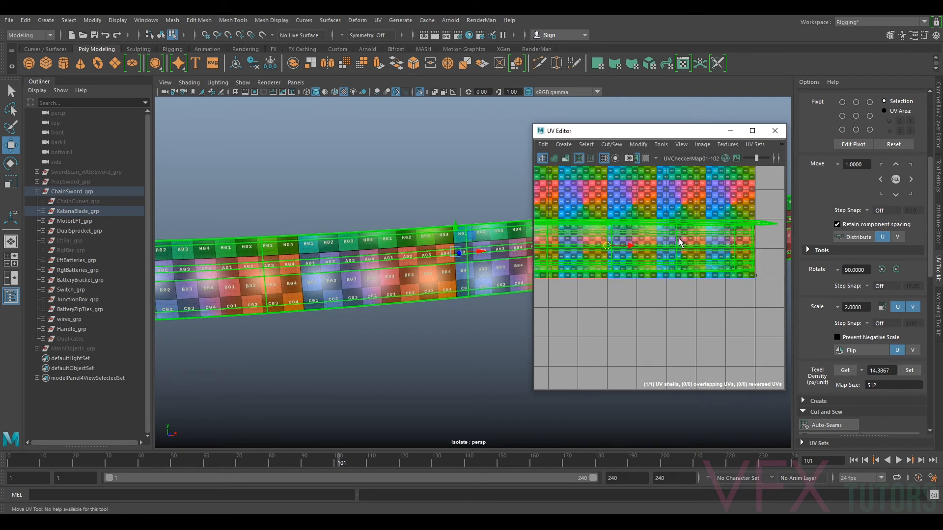
scroll(728, 247, up, 5)
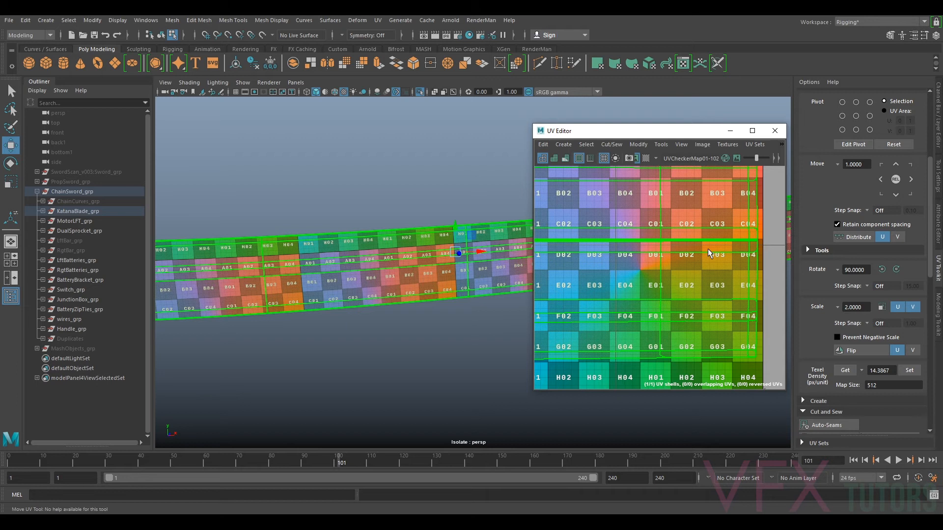
scroll(708, 249, down, 6)
alt+middle_drag(745, 254, 624, 295)
drag(674, 259, 675, 265)
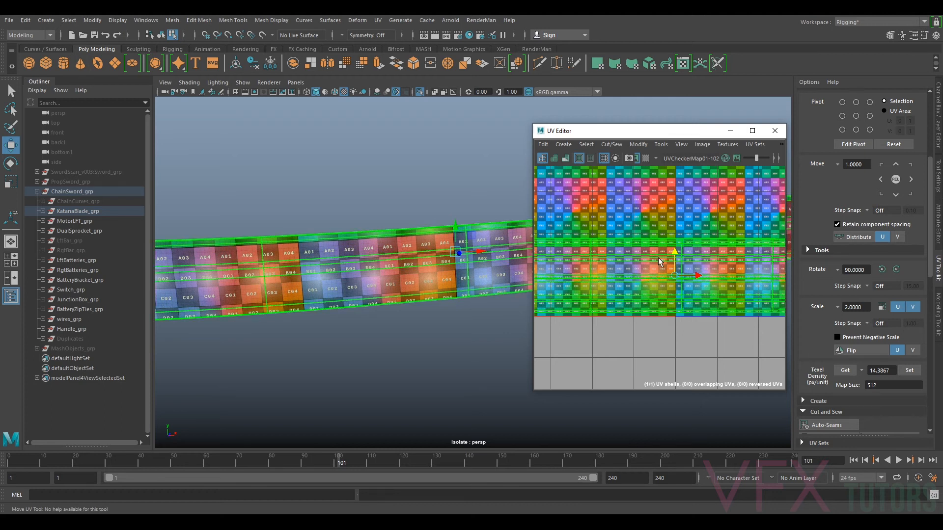
Select the edges joining the protruding end pieces to the main blade shell at both ends and cut the UVs there
scroll(673, 264, up, 8)
alt+middle_drag(624, 231, 687, 263)
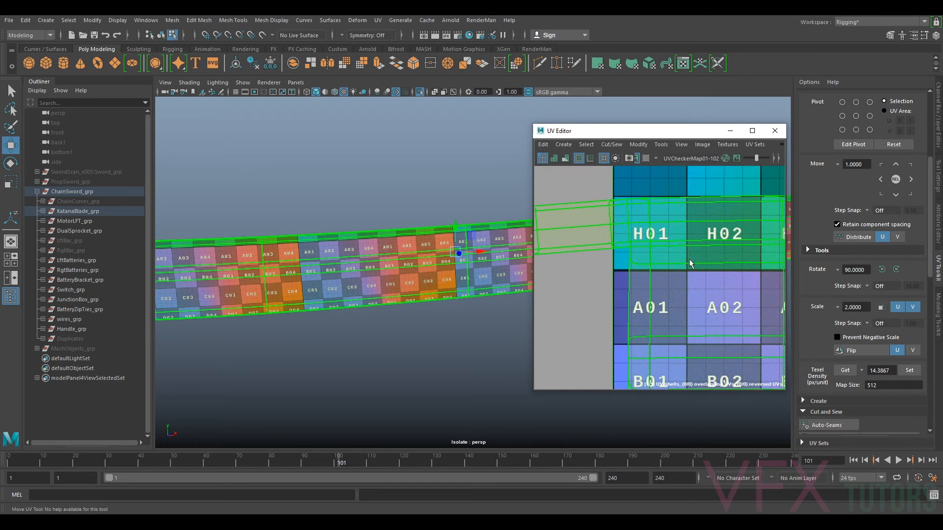
right_click(645, 230)
click(641, 211)
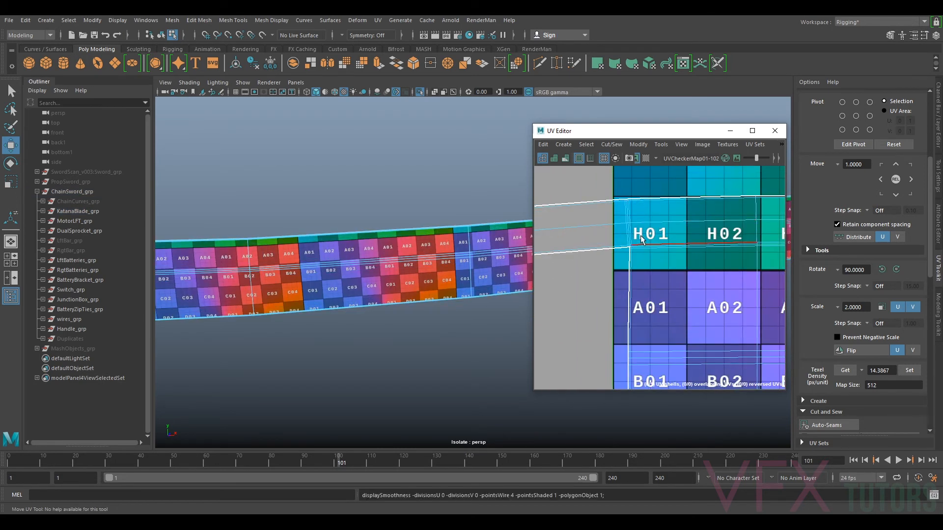
scroll(619, 237, up, 5)
click(608, 238)
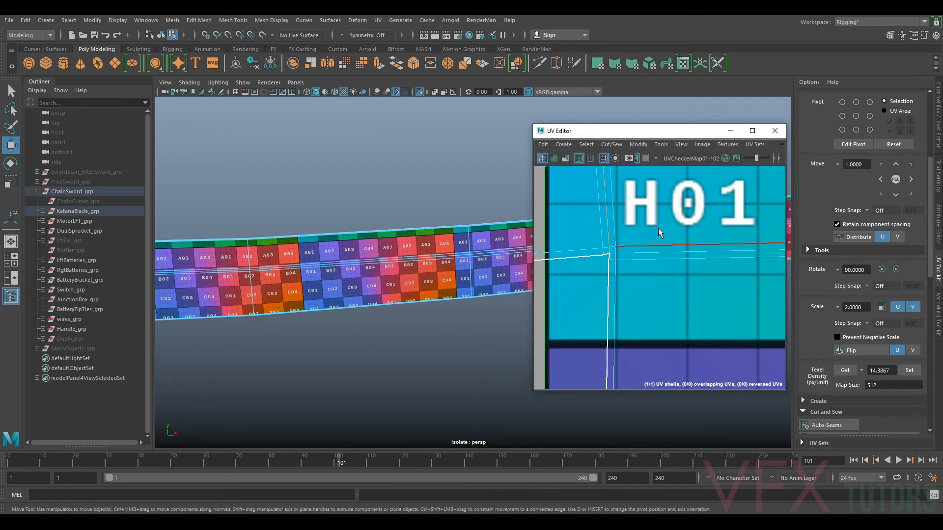
scroll(659, 234, down, 12)
alt+middle_drag(759, 259, 553, 256)
alt+middle_drag(722, 272, 632, 271)
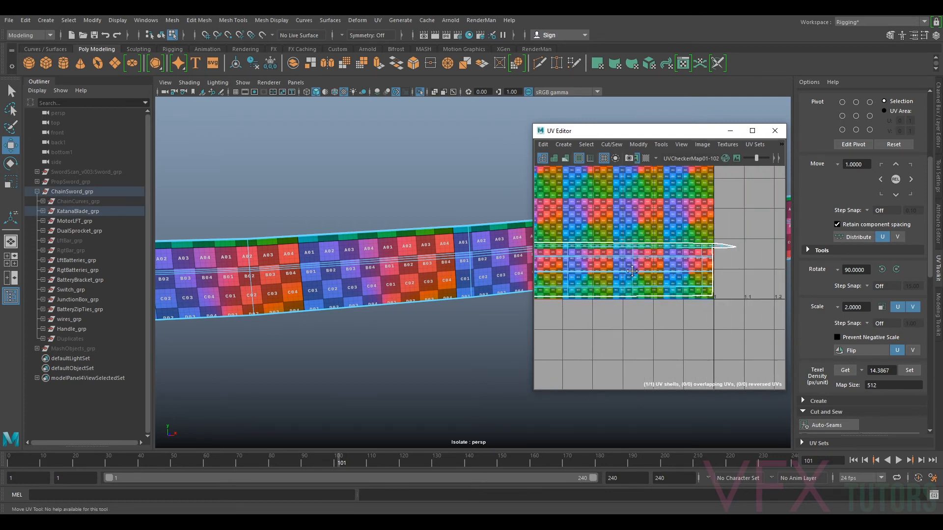
scroll(726, 251, up, 6)
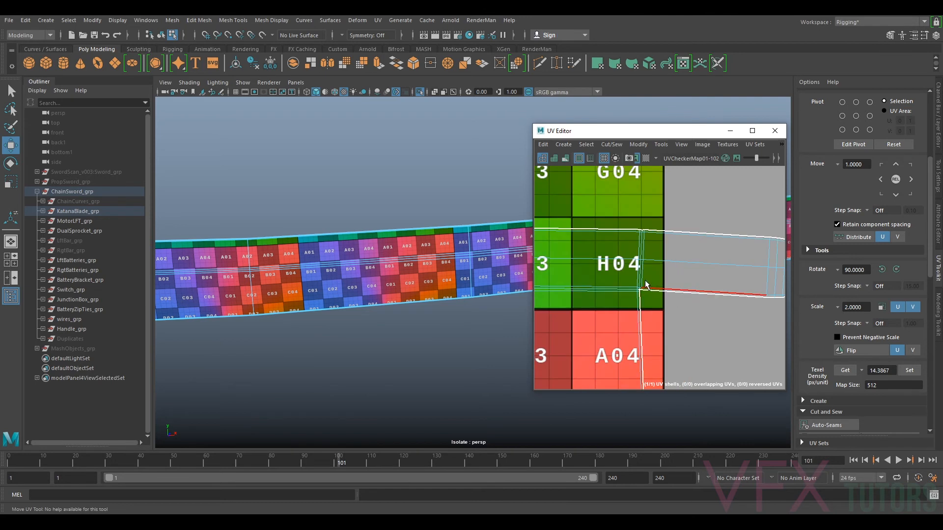
scroll(863, 275, down, 3)
click(831, 349)
Select one cut-off end shell and move it inside the UV tile, just above the main blade shell
right_drag(709, 268, 669, 251)
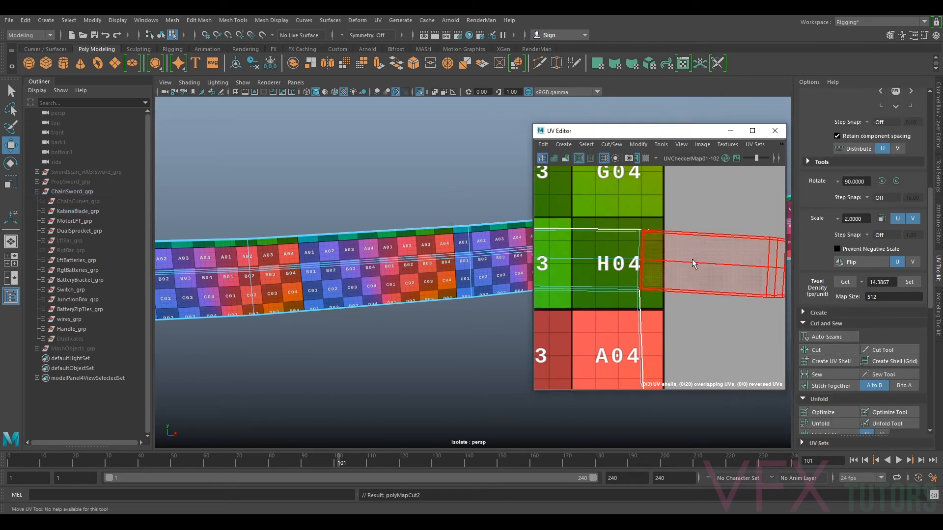
click(692, 260)
scroll(695, 269, down, 6)
scroll(696, 270, down, 3)
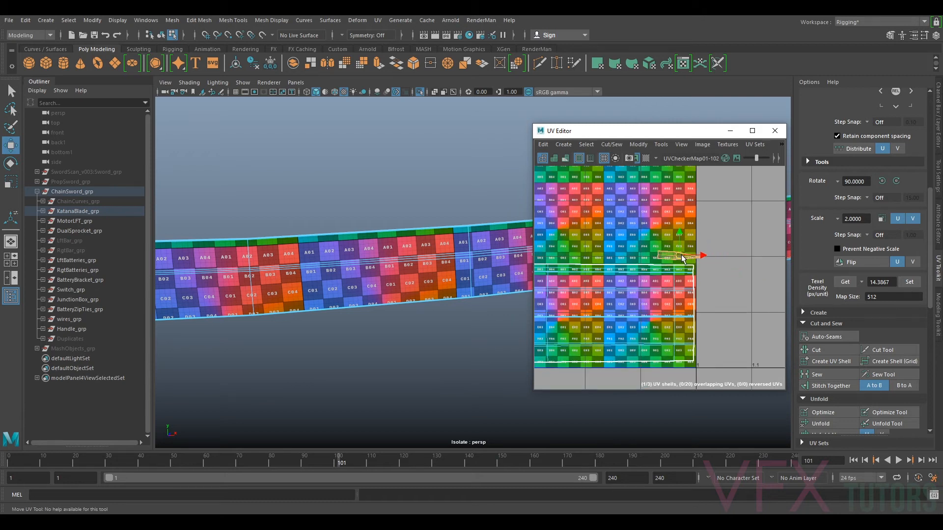
scroll(709, 266, up, 5)
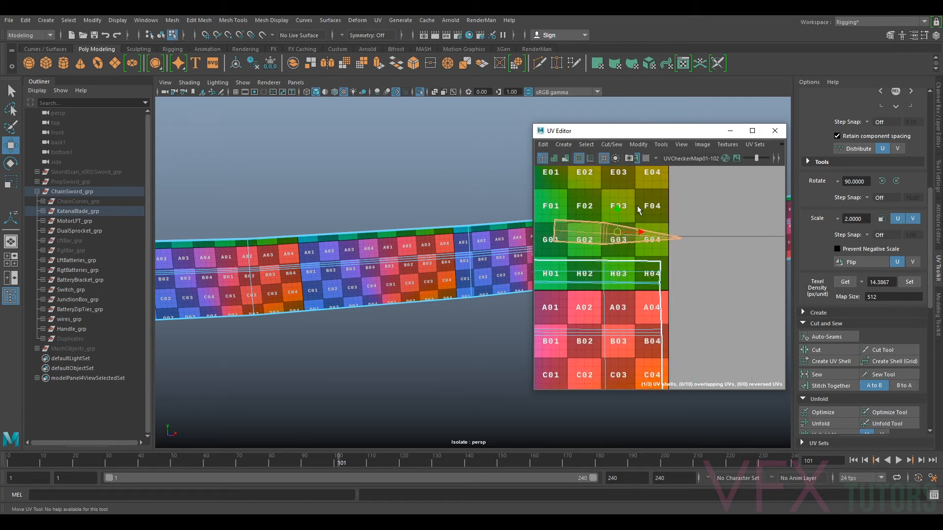
click(646, 229)
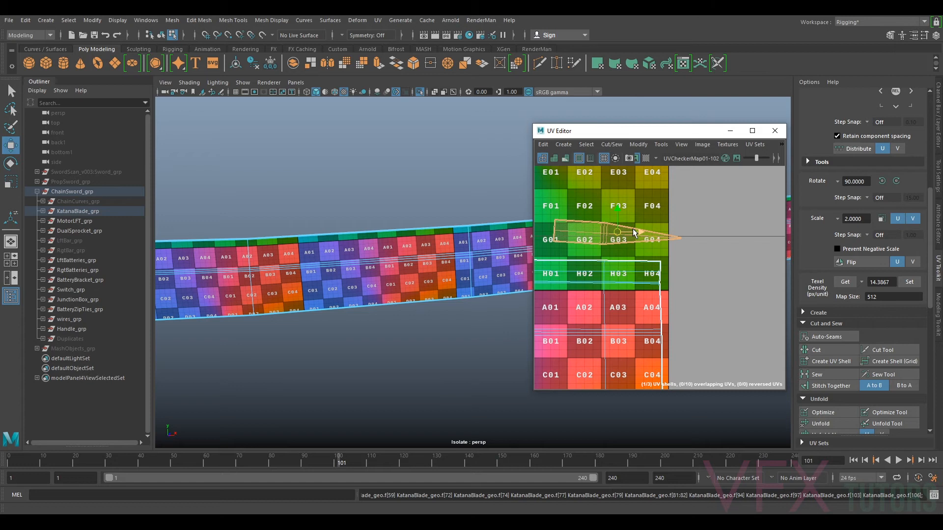
key(w)
drag(621, 240, 599, 245)
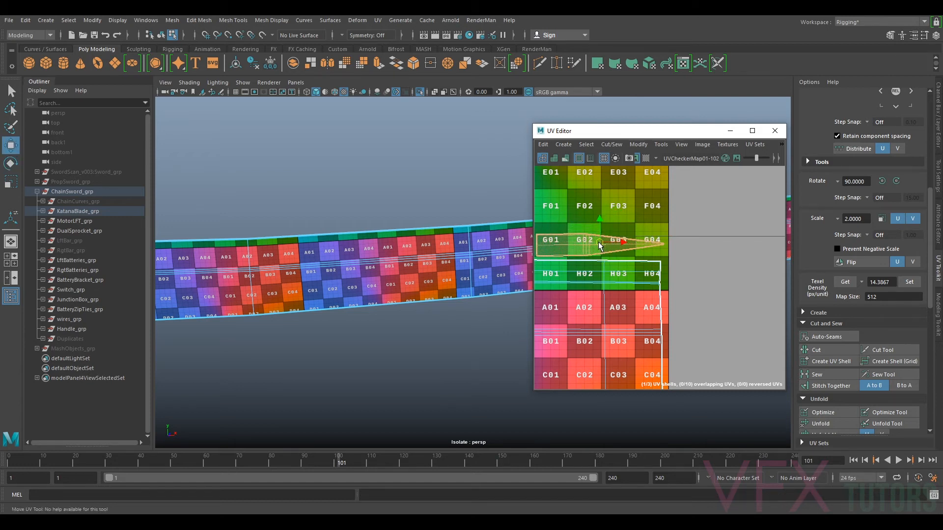
key(e)
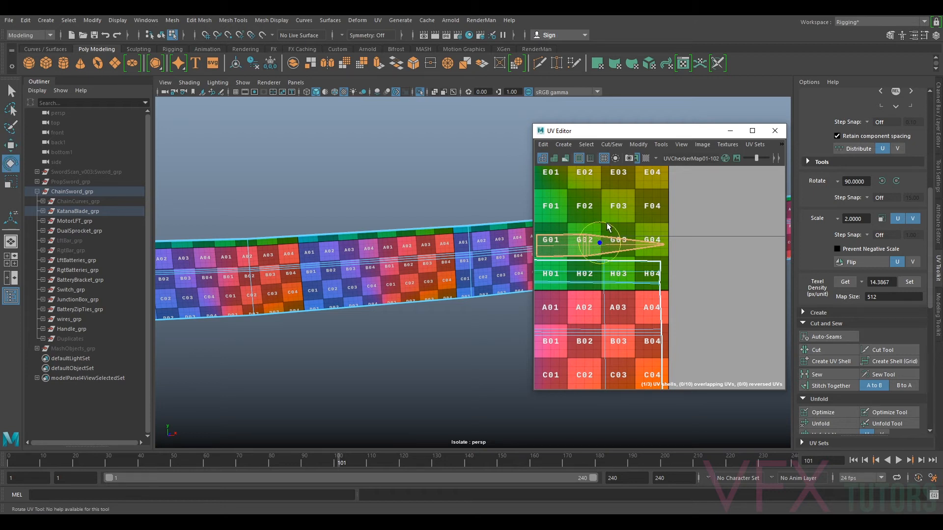
Select the end shell at the opposite side of the tile and move it towards the first end shell
scroll(624, 246, down, 8)
alt+drag(624, 247, 829, 245)
scroll(659, 246, up, 5)
alt+middle_drag(719, 243, 590, 250)
alt+middle_drag(758, 233, 681, 240)
click(740, 230)
scroll(738, 229, down, 5)
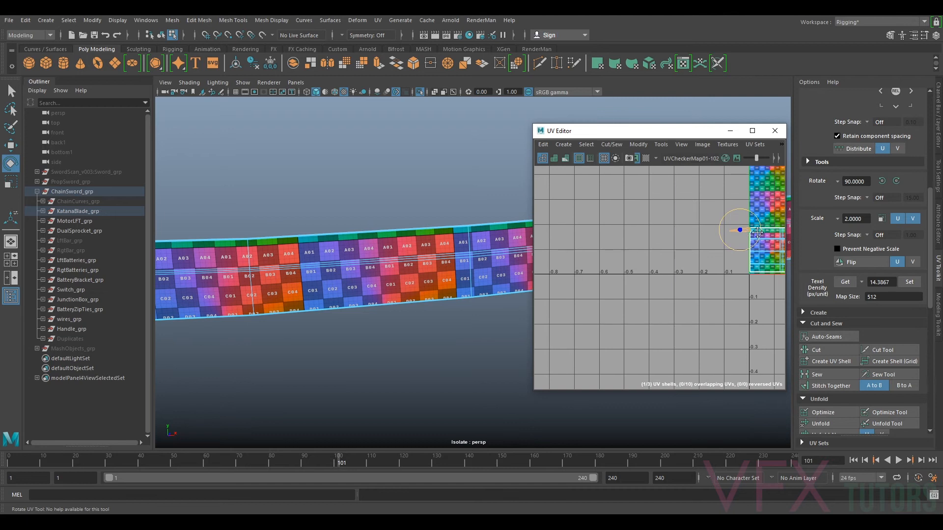
alt+middle_drag(738, 230, 599, 238)
key(w)
alt+middle_drag(772, 221, 572, 214)
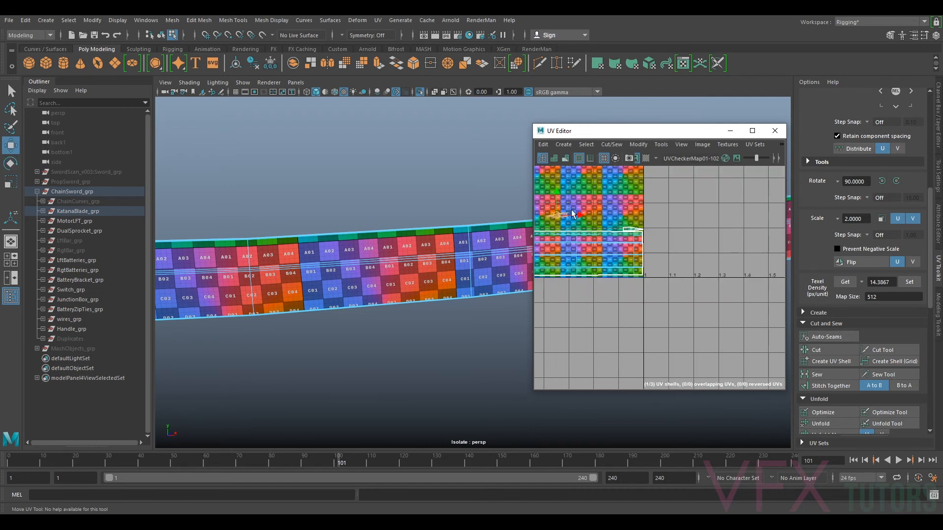
Rotate the second end shell slightly and nest it directly above the first one inside the tile
scroll(632, 224, up, 5)
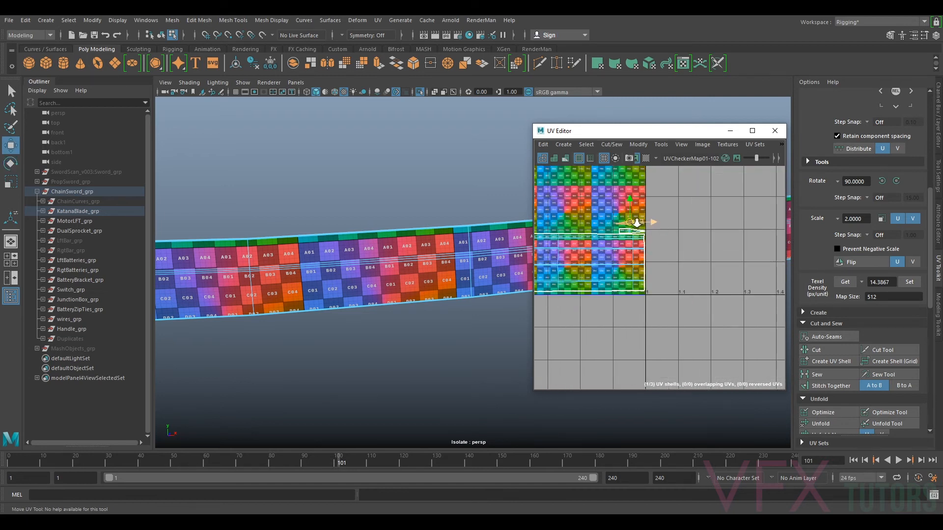
key(e)
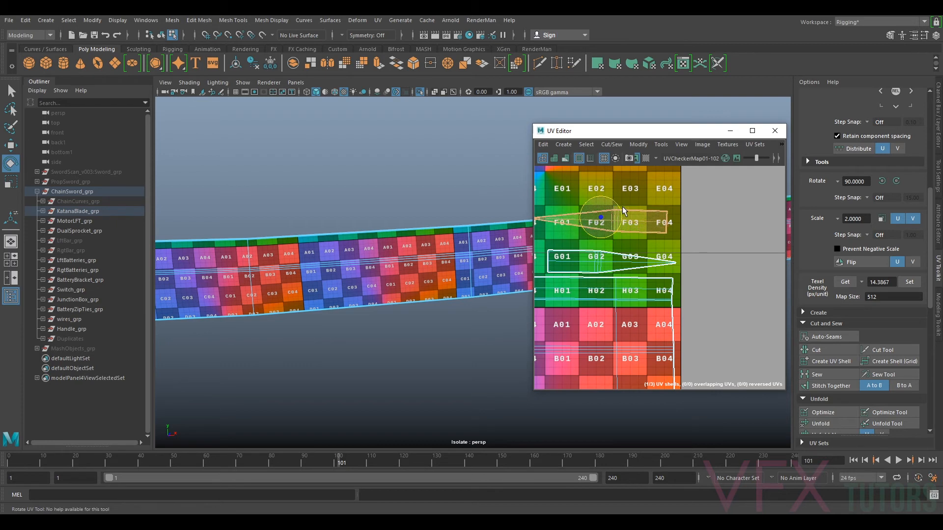
key(w)
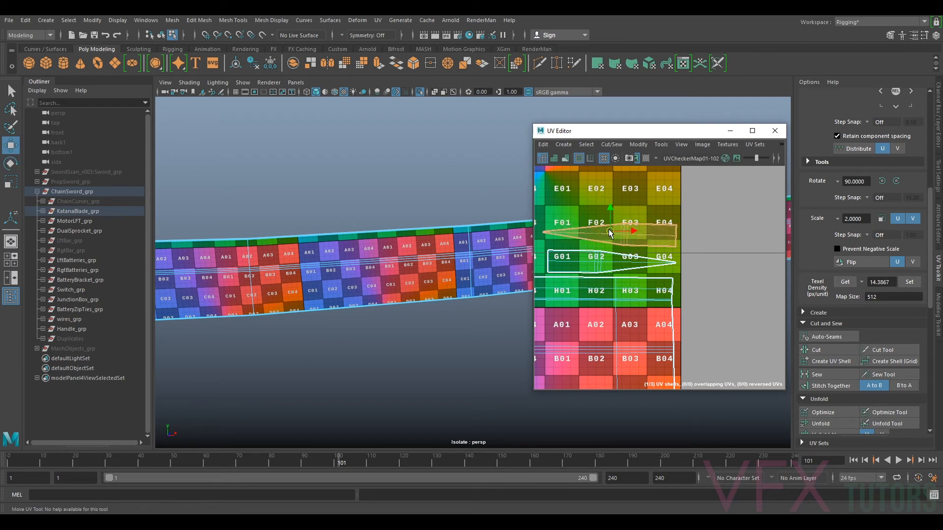
Select the main blade UV shell and nudge it slightly down within the tile
scroll(609, 236, down, 5)
key(F8)
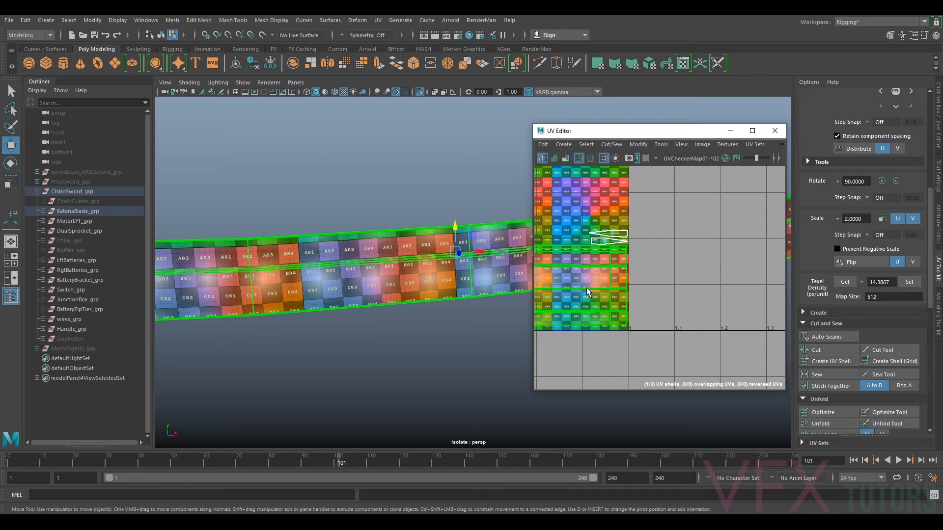
scroll(587, 293, up, 5)
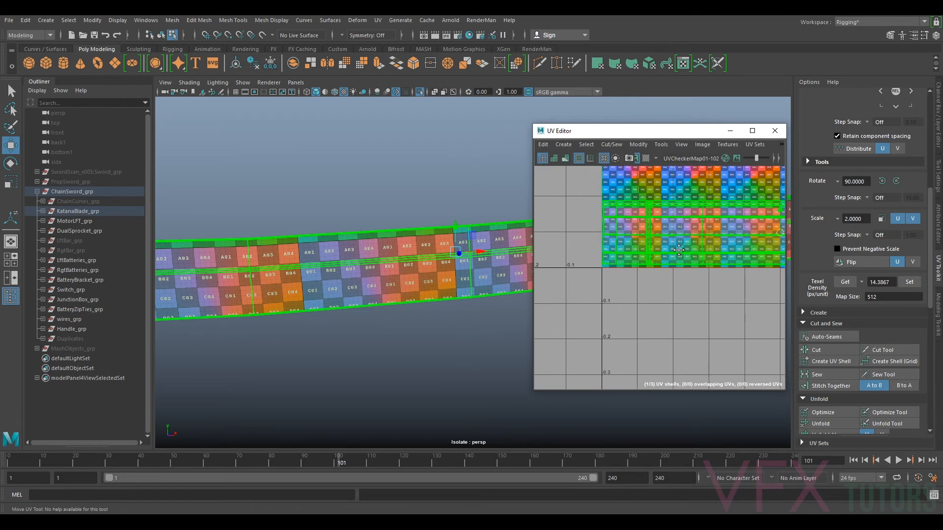
scroll(702, 256, up, 5)
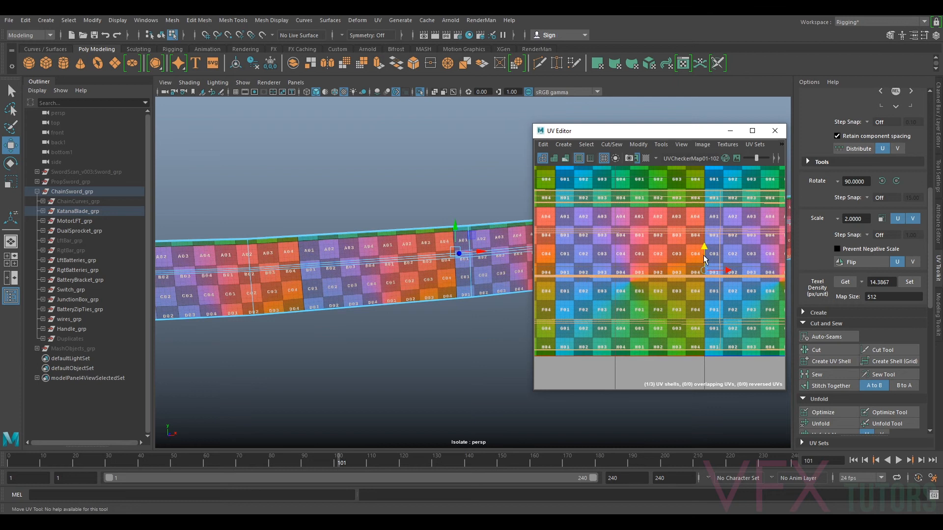
scroll(663, 301, down, 3)
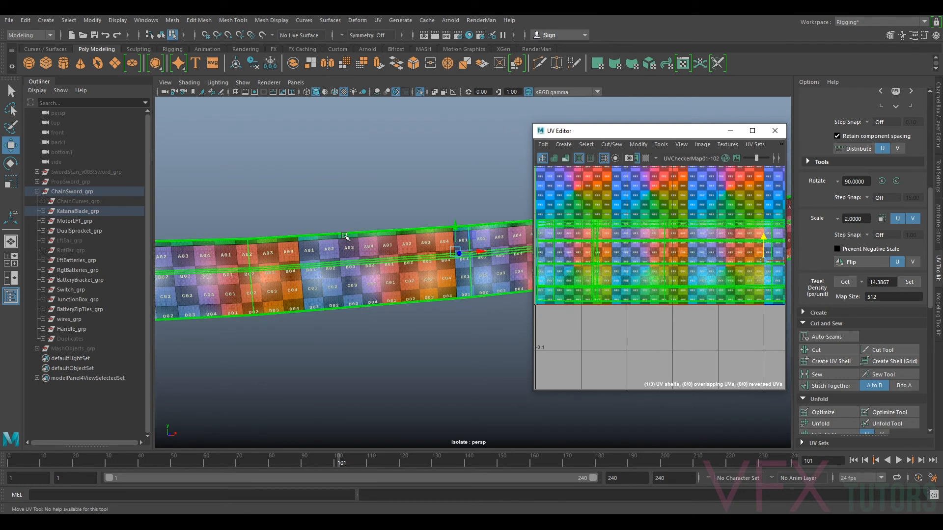
Inspect the checker texture on the blade's side, spine and end face in the perspective view
key(3)
alt+drag(383, 293, 461, 307)
alt+middle_drag(460, 308, 333, 299)
alt+right_drag(255, 294, 310, 275)
alt+middle_drag(371, 314, 283, 281)
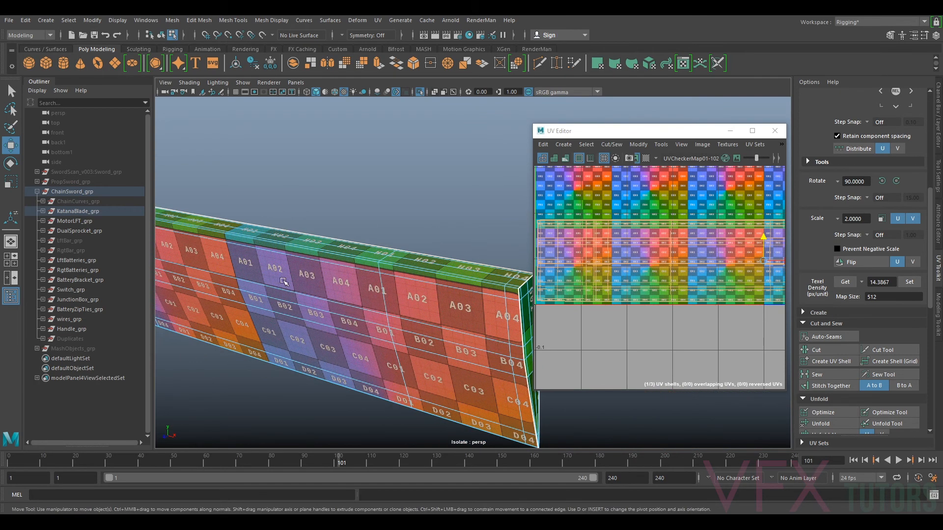
Compare the checker texture at the blade's end corner with smooth mesh preview off and on
alt+drag(283, 282, 432, 309)
alt+right_drag(432, 309, 409, 292)
click(410, 292)
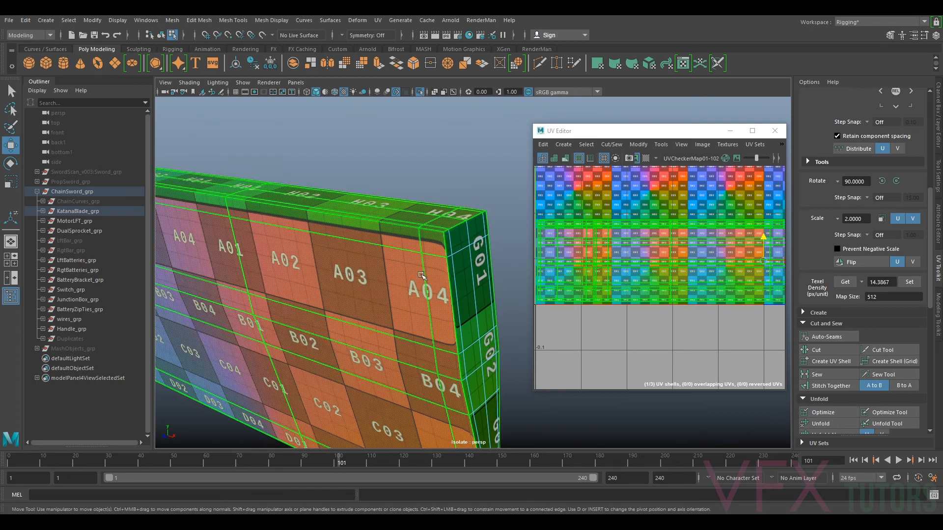
alt+drag(455, 346, 459, 281)
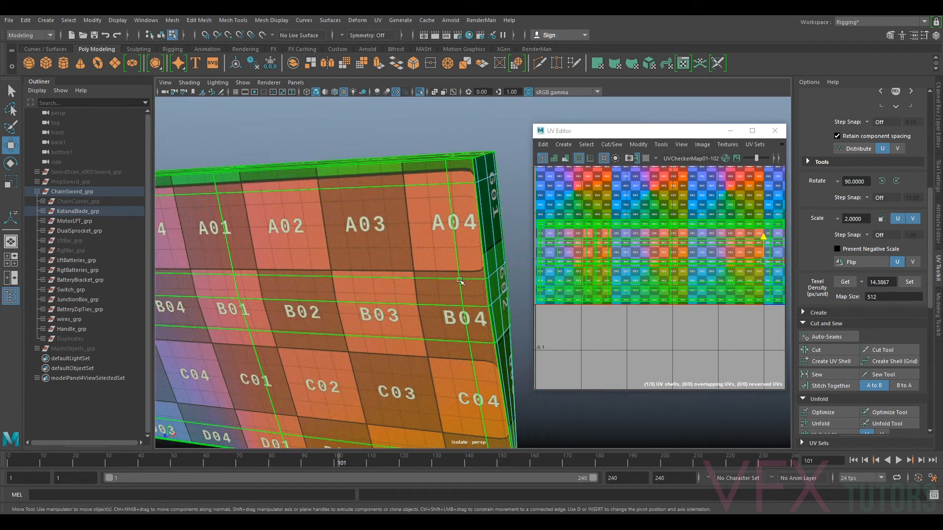
key(1)
key(3)
alt+right_drag(475, 178, 490, 265)
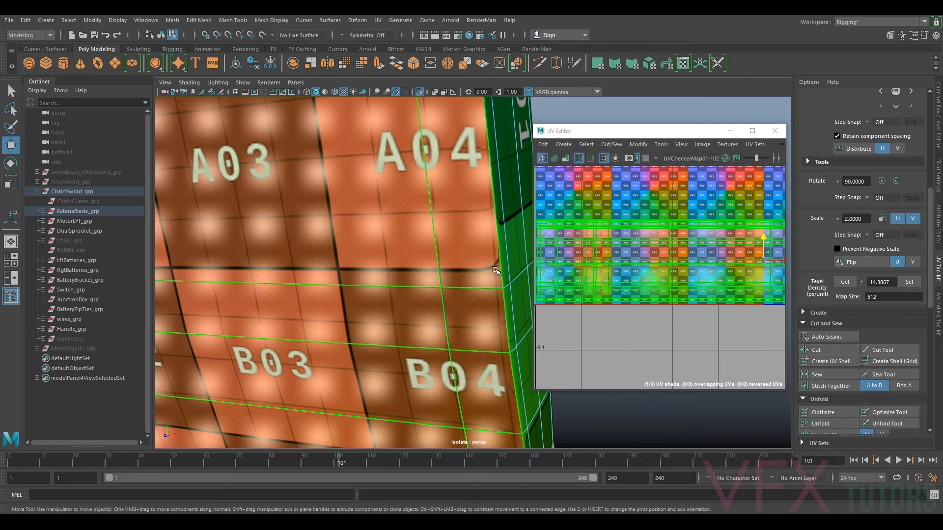
key(3)
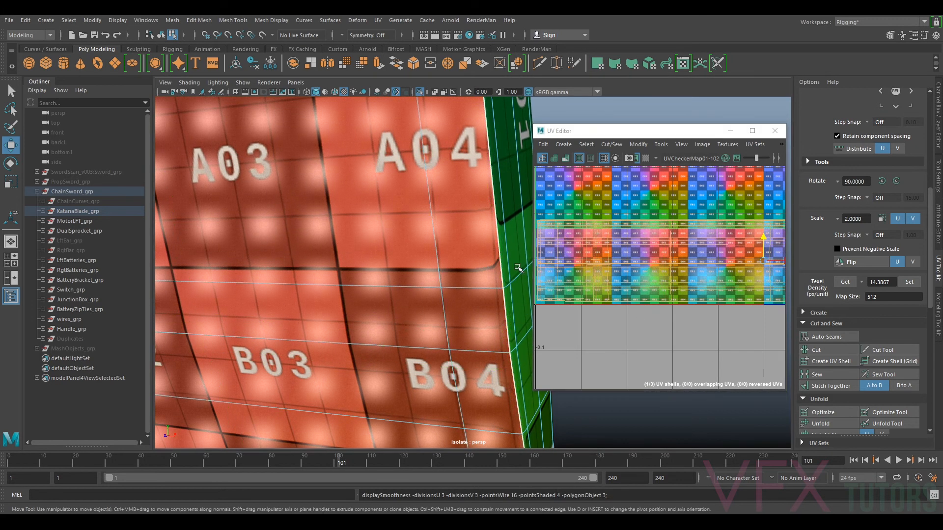
Select the whole katana blade mesh and set its OpenSubdiv UV Boundary Smoothing to Preserve Edges and Corners
right_drag(449, 229, 477, 211)
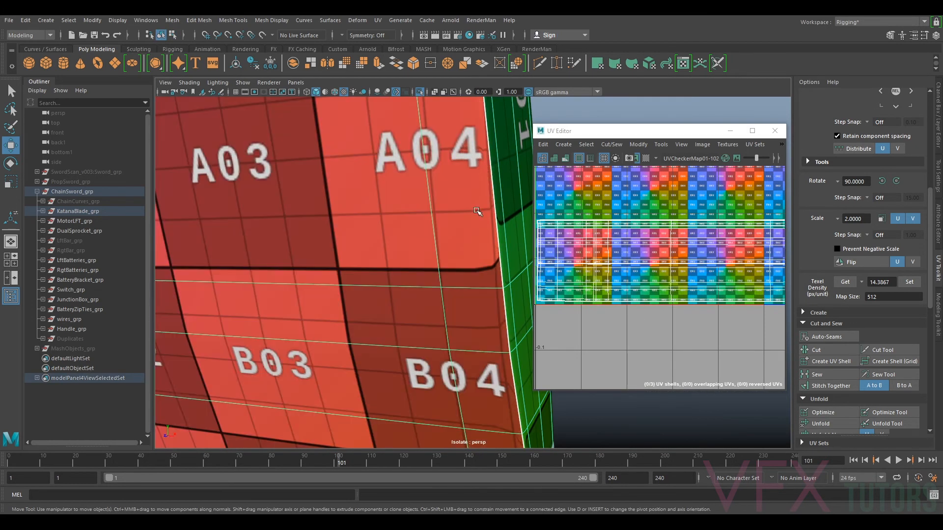
click(934, 225)
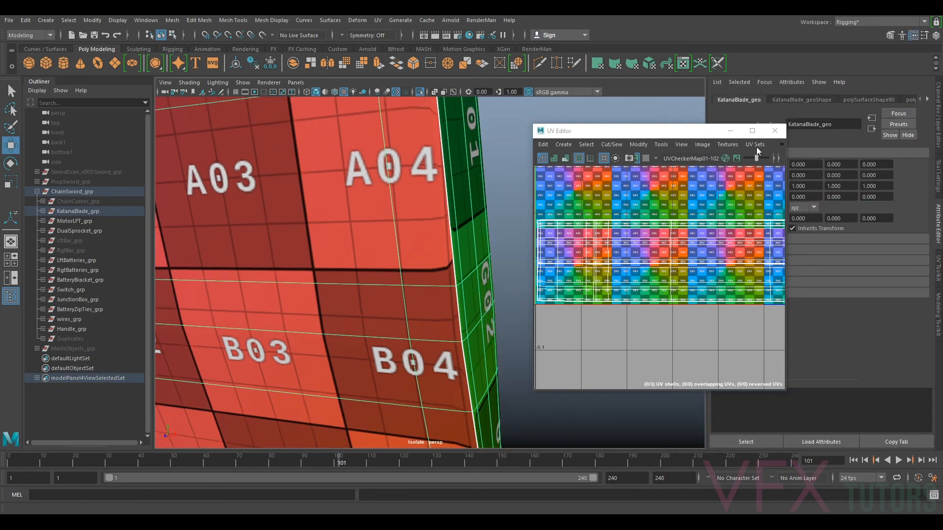
mouse_move(689, 133)
mouse_down()
mouse_move(601, 171)
mouse_move(426, 213)
mouse_move(592, 189)
mouse_up()
click(632, 186)
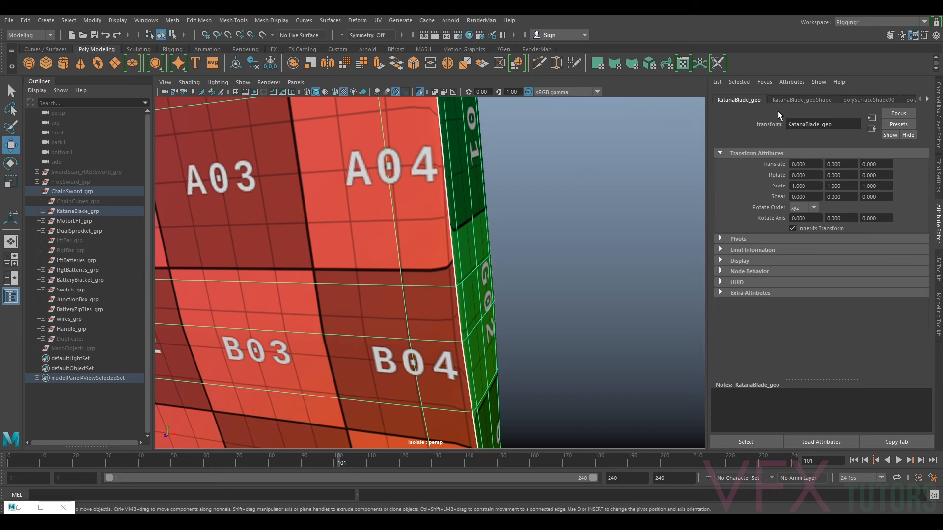
click(803, 101)
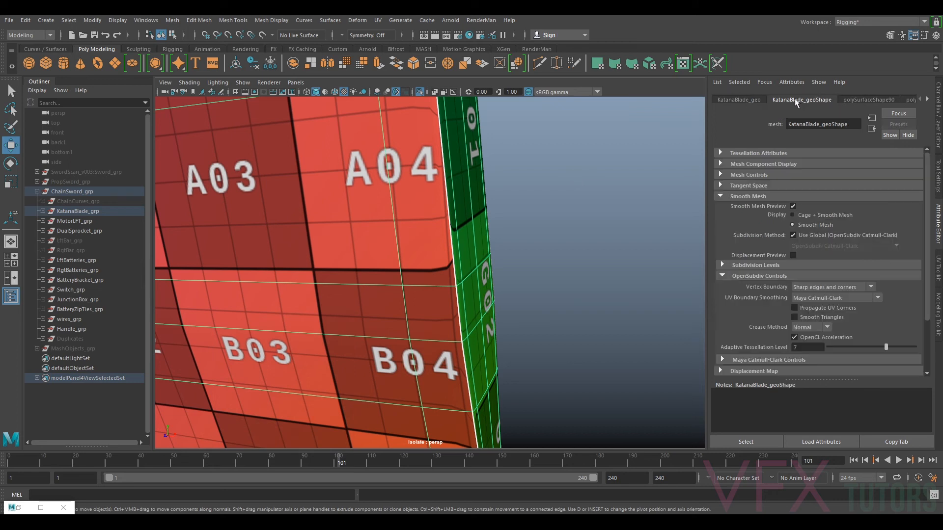
click(719, 196)
click(721, 196)
click(832, 299)
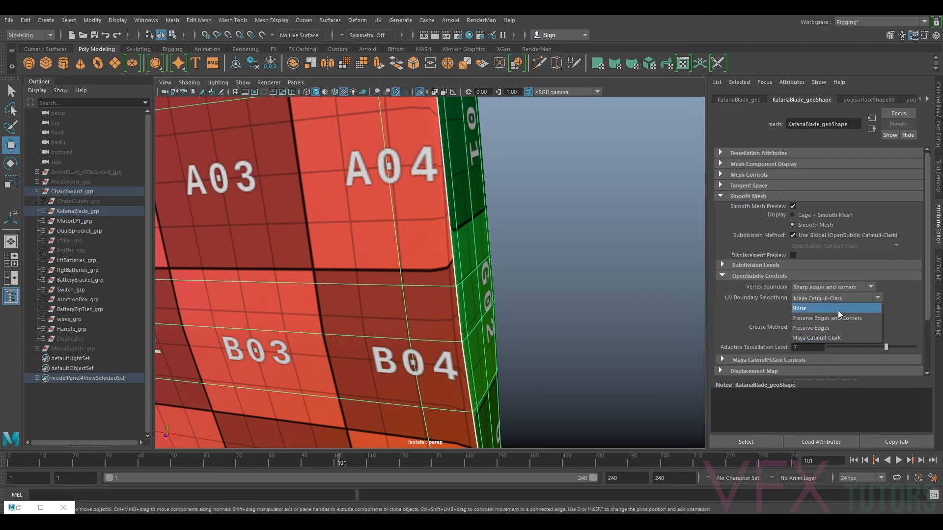
click(841, 318)
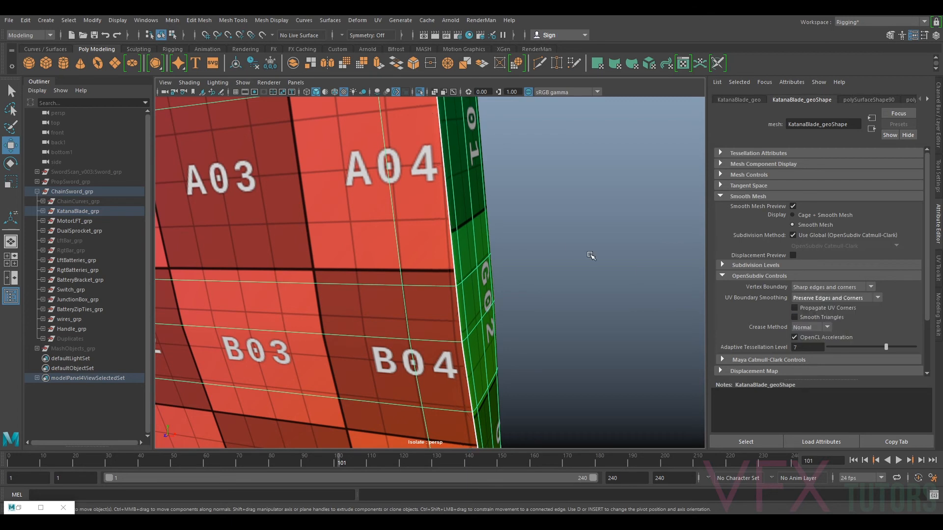
Examine the blade's checker texture along its edges in both unsmoothed and smoothed display
scroll(511, 187, down, 10)
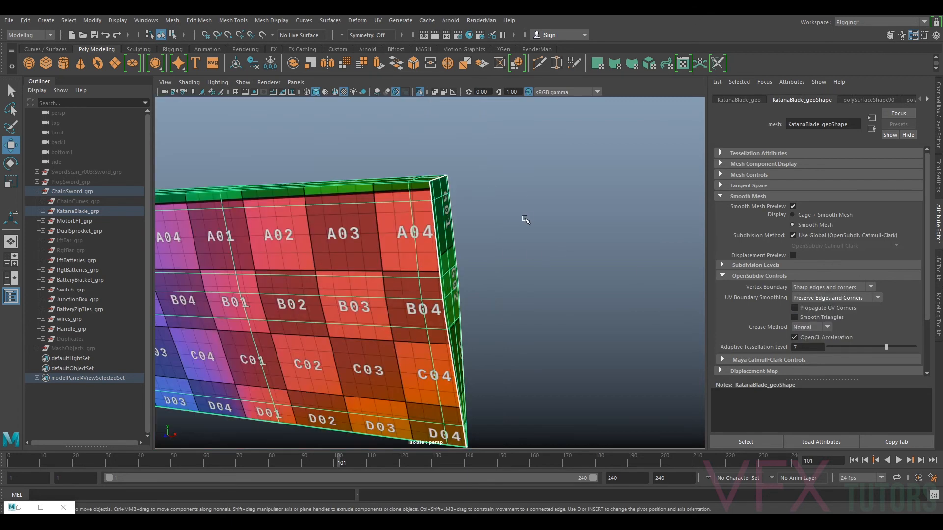
alt+drag(528, 220, 415, 246)
scroll(416, 263, up, 5)
key(1)
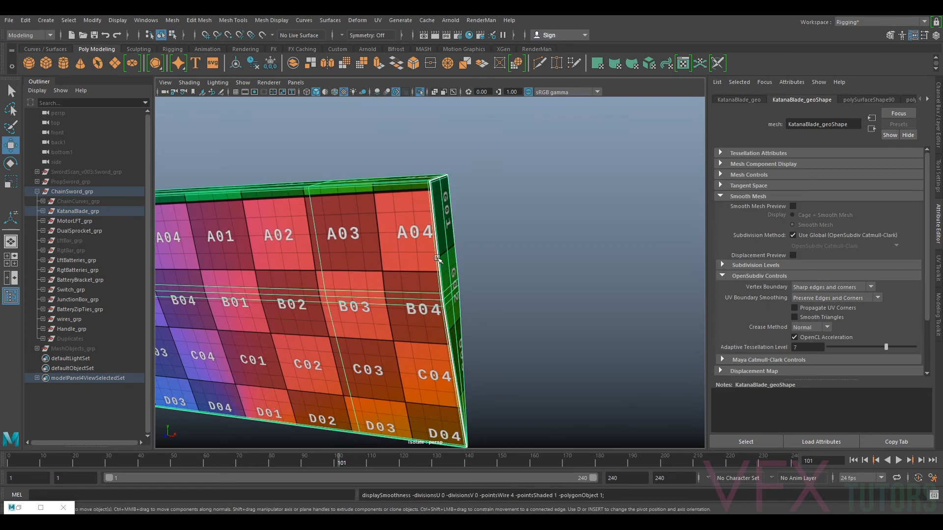
scroll(437, 262, down, 8)
alt+drag(383, 280, 472, 273)
right_drag(445, 253, 489, 225)
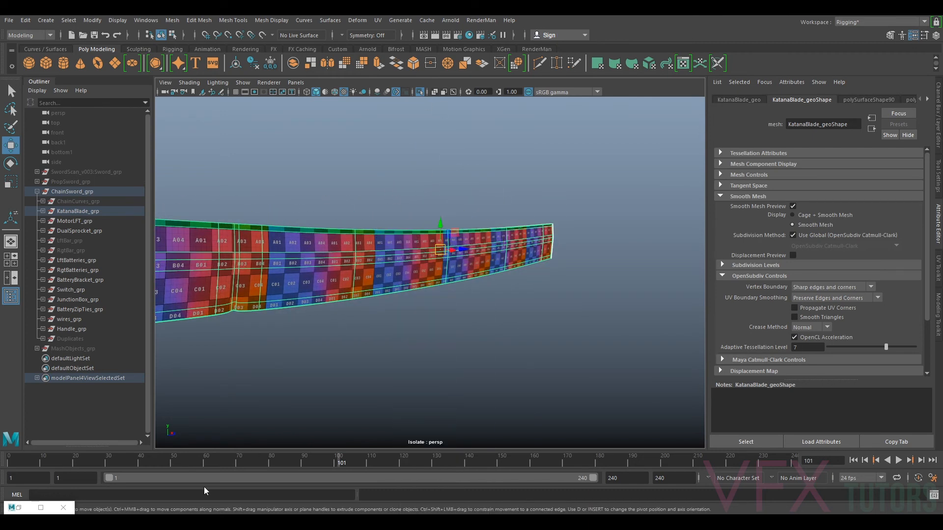
Bring back the UV Editor and move all the blade's UV shells straight down below the first tile
double_click(19, 507)
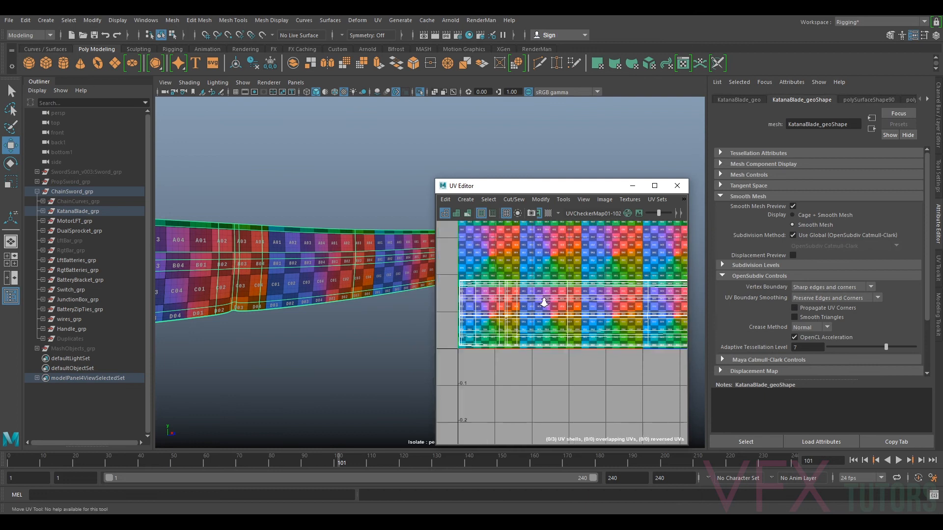
right_drag(555, 309, 532, 287)
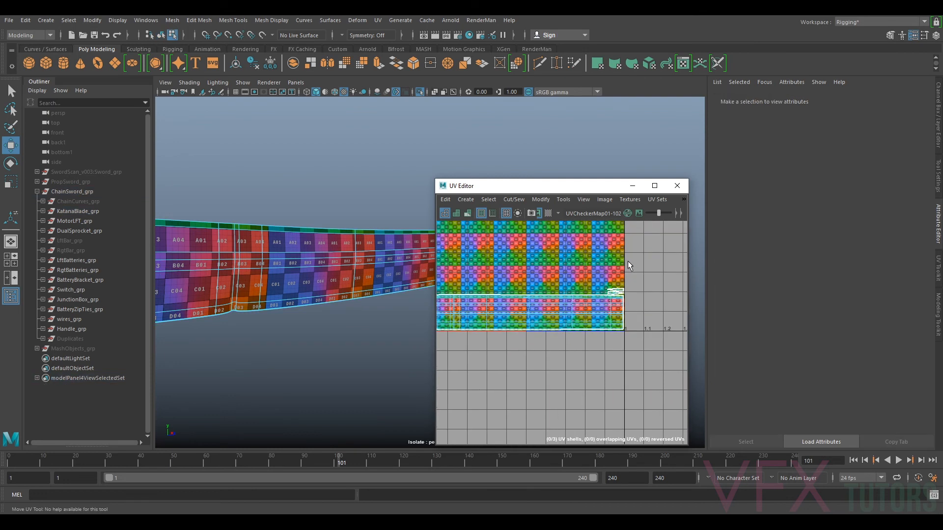
drag(530, 284, 530, 332)
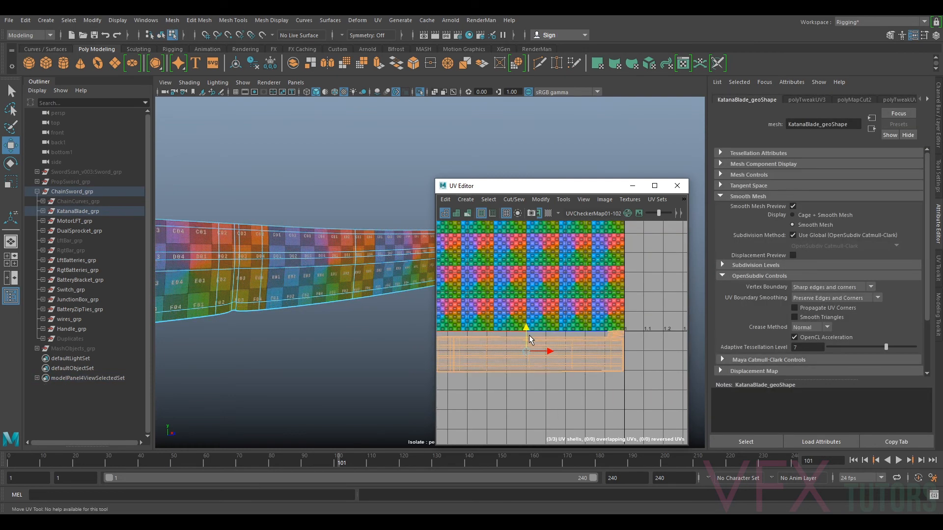
Exit isolation, unhide LftBar_grp and RgtBar_grp, and add KatanaBlade_grp to the selection to show their UVs together
right_drag(304, 243, 354, 224)
key(ctrl+1)
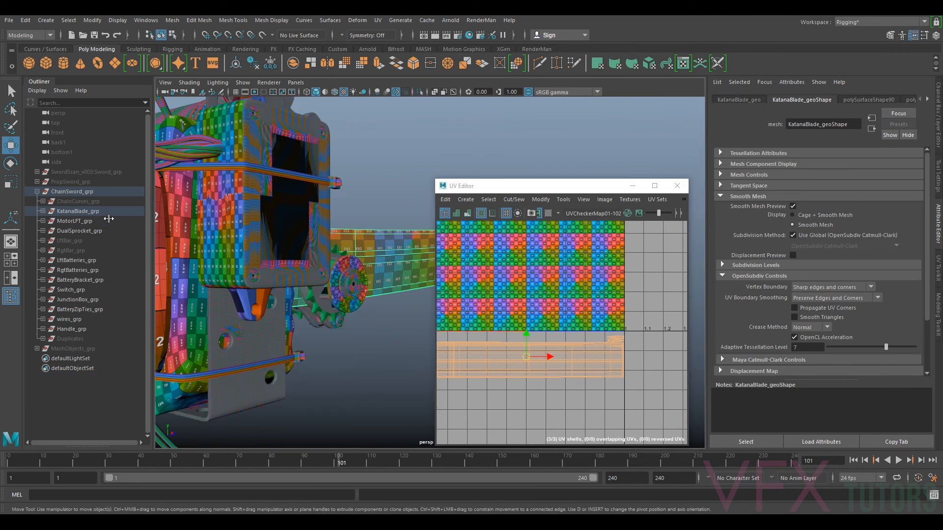
click(74, 248)
shift+click(75, 240)
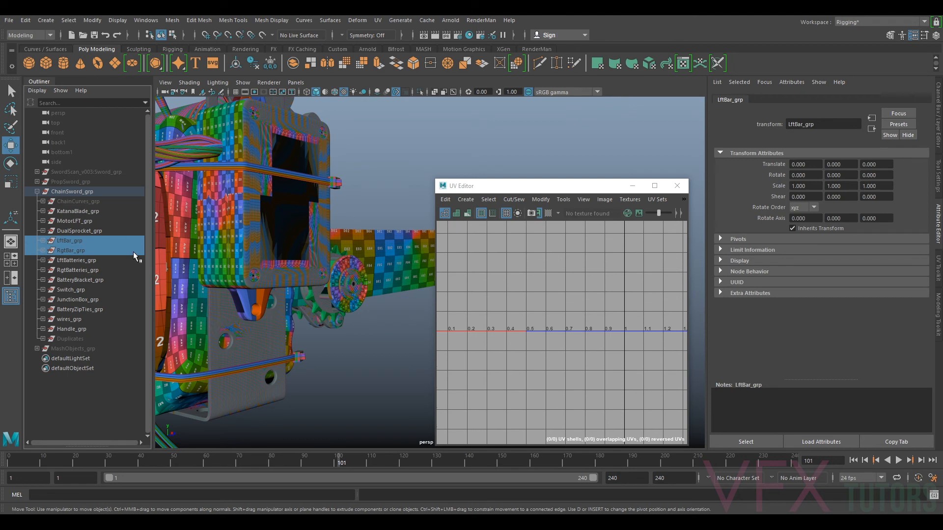
key(h)
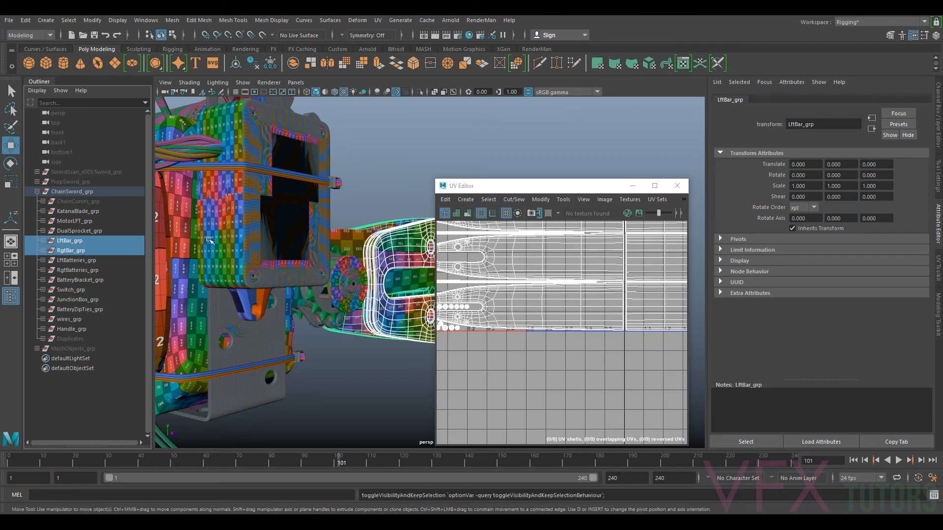
ctrl+click(75, 210)
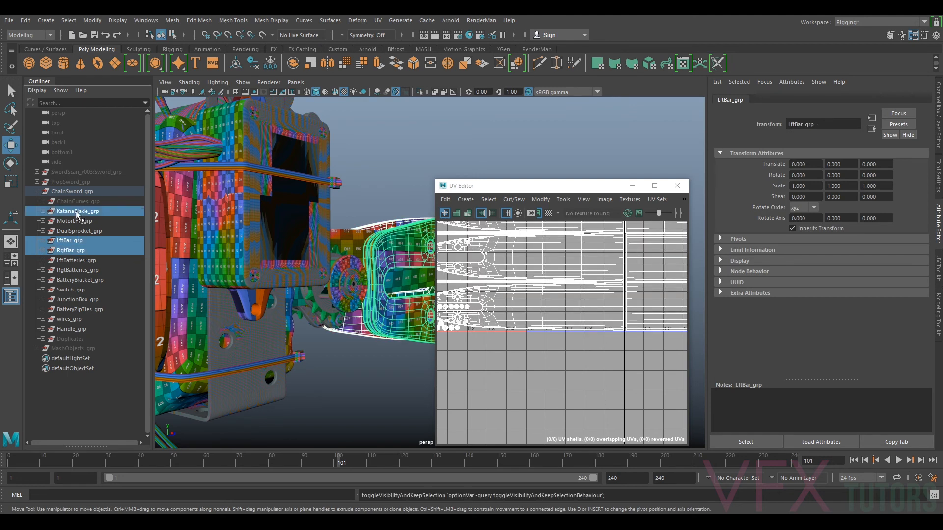
Select all the blade's UV shells and move them into the lower part of the tile spanning U 2 to 3
scroll(608, 338, down, 6)
alt+middle_drag(666, 338, 546, 306)
scroll(540, 326, up, 3)
scroll(514, 343, up, 1)
alt+middle_drag(514, 344, 556, 334)
right_drag(530, 306, 496, 293)
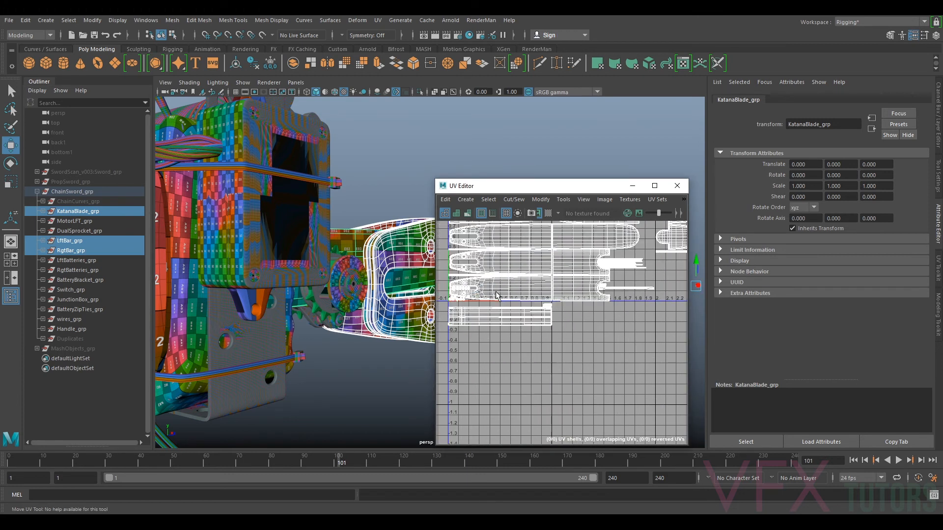
drag(558, 309, 632, 303)
alt+middle_drag(633, 301, 538, 314)
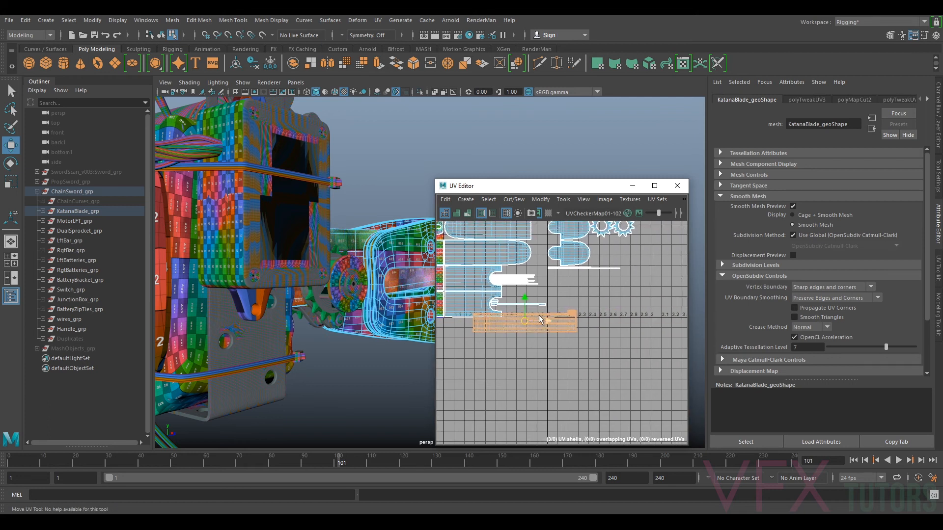
drag(529, 321, 600, 302)
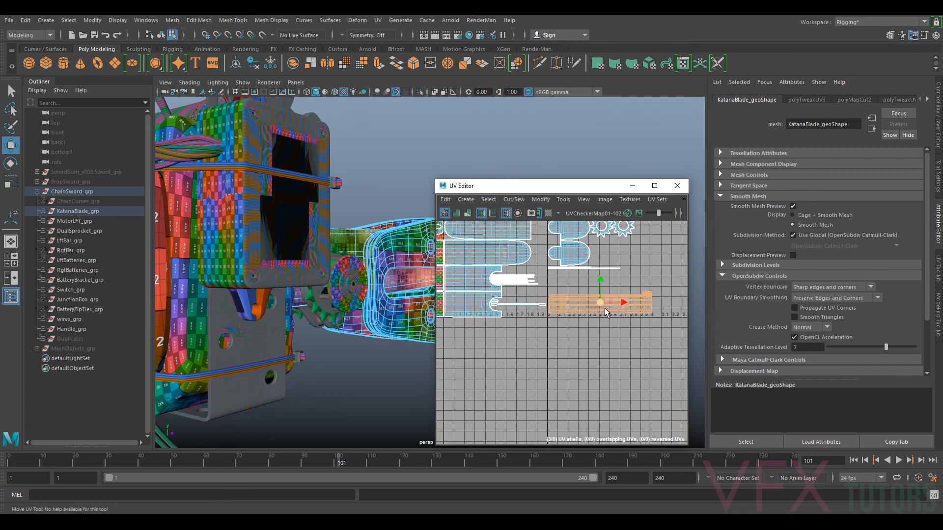
Nudge the blade shells slightly down and sideways to fit just inside the third tile's lower edge
scroll(608, 319, down, 1)
scroll(611, 332, up, 3)
alt+middle_drag(626, 329, 609, 311)
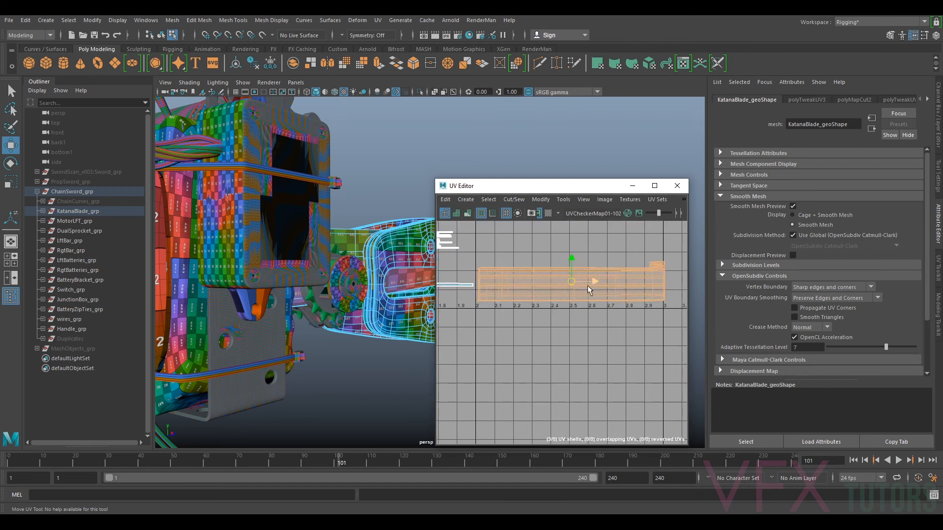
drag(572, 281, 570, 287)
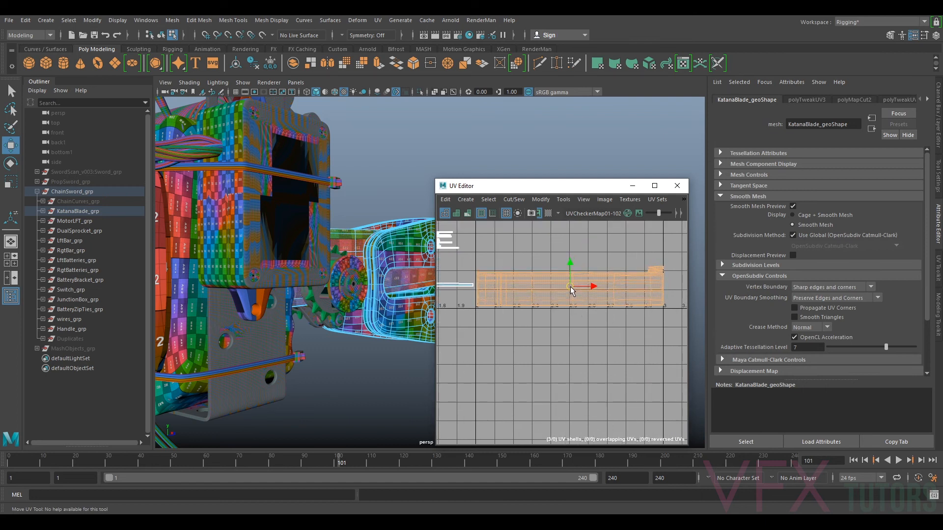
Check the spacing between the blade shells, the third tile's borders and the neighbouring bar shells
scroll(554, 310, up, 5)
alt+middle_drag(554, 310, 585, 342)
scroll(642, 341, down, 1)
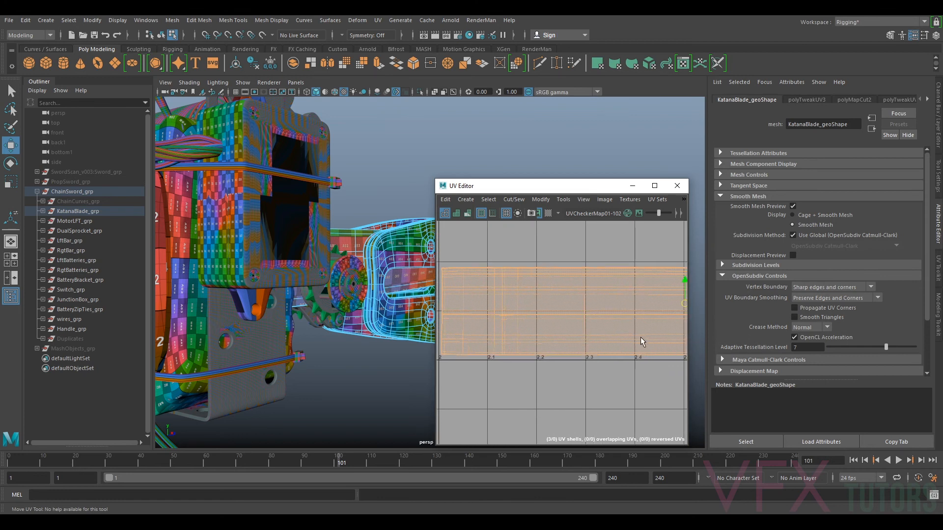
scroll(640, 337, down, 1)
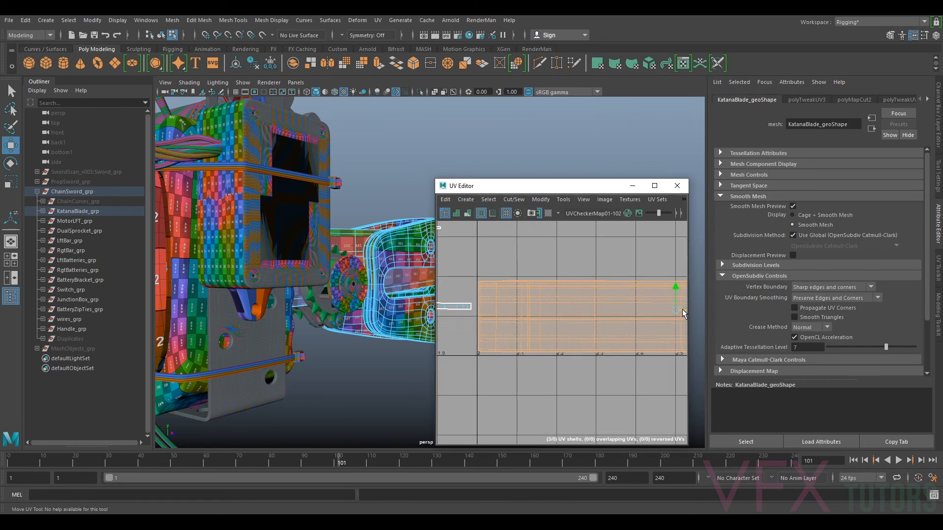
scroll(674, 302, up, 4)
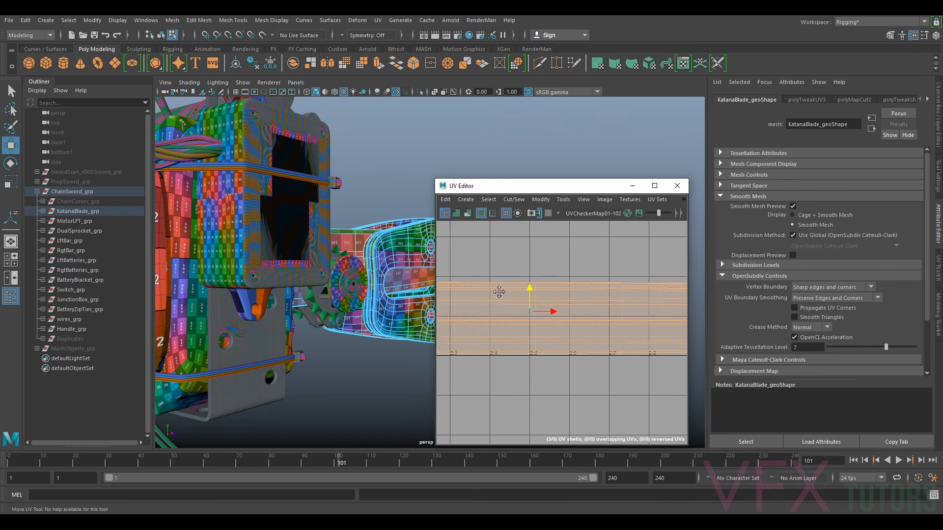
scroll(588, 340, down, 2)
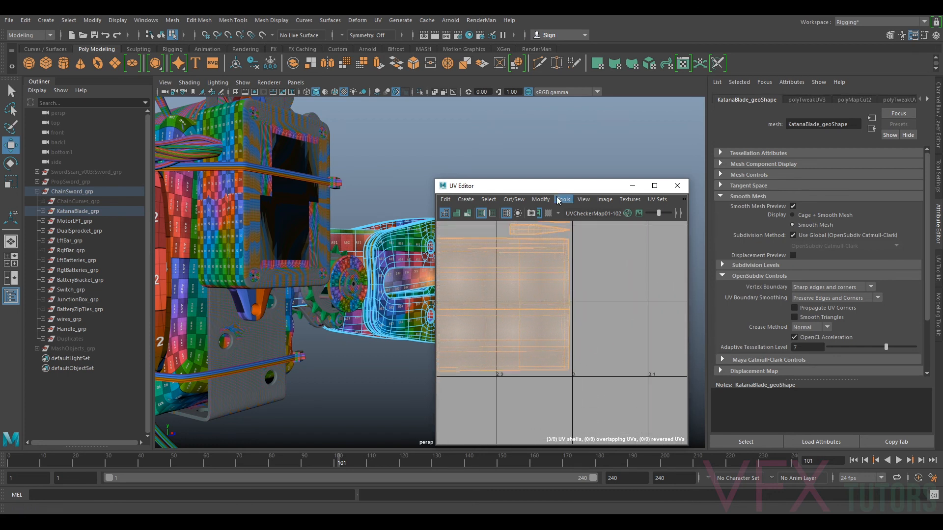
alt+middle_drag(527, 337, 684, 340)
scroll(599, 340, down, 4)
alt+middle_drag(516, 340, 735, 332)
scroll(573, 329, up, 4)
scroll(591, 302, down, 3)
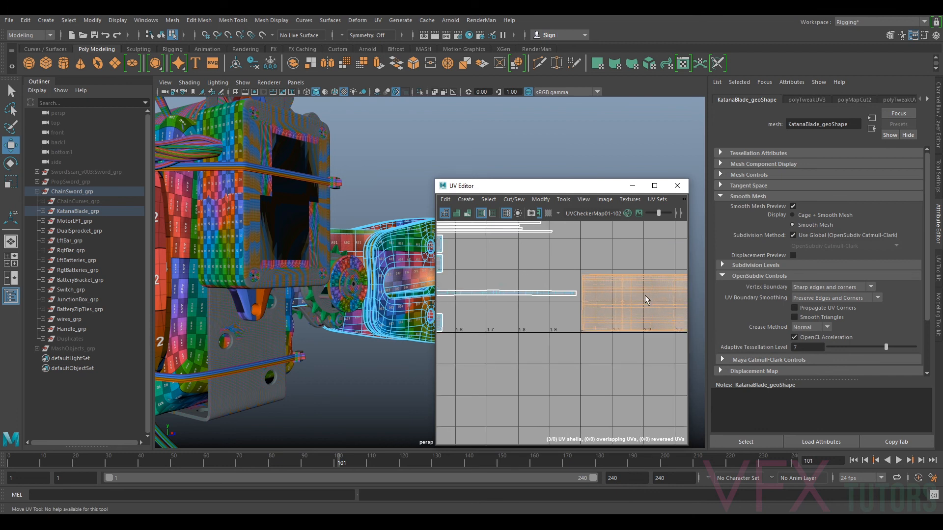
alt+middle_drag(644, 295, 607, 311)
scroll(592, 266, down, 3)
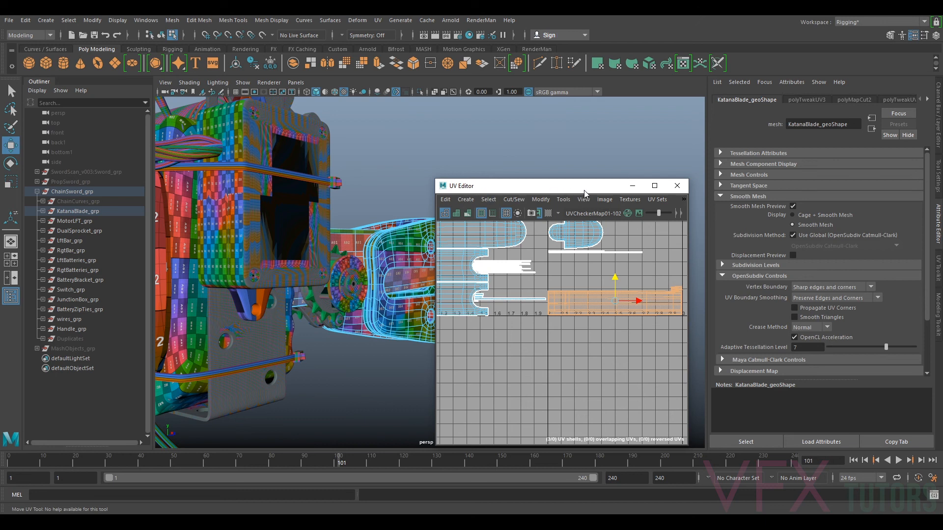
Move the UV Editor aside and compare the checker scale on the blade, sprocket and bars in the perspective view
drag(584, 190, 734, 162)
scroll(518, 169, down, 5)
alt+drag(517, 171, 334, 212)
alt+middle_drag(333, 212, 402, 249)
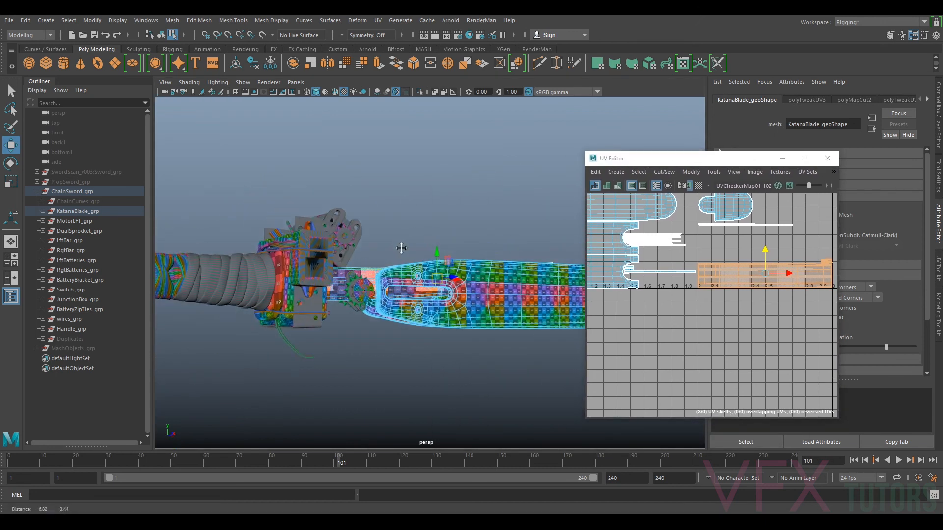
scroll(397, 249, up, 5)
scroll(281, 277, up, 3)
scroll(201, 280, down, 3)
alt+middle_drag(203, 277, 314, 277)
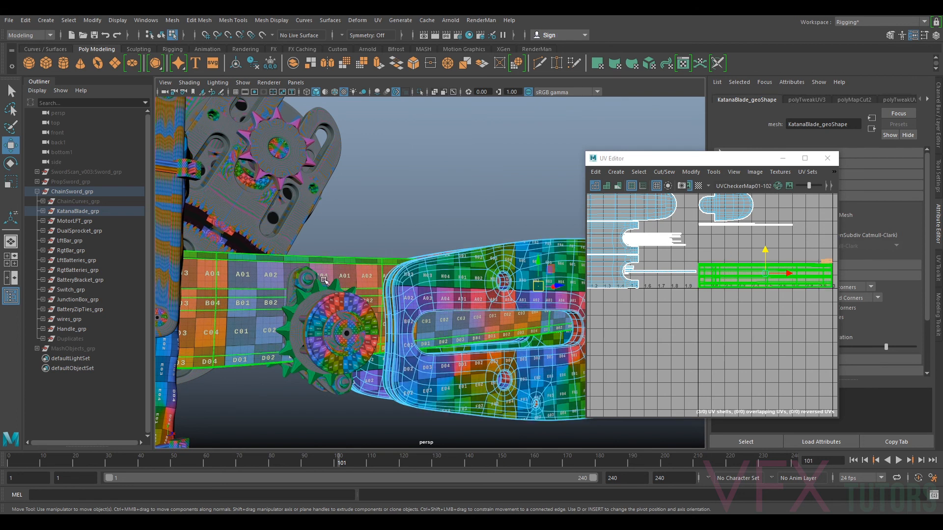
alt+drag(300, 284, 503, 297)
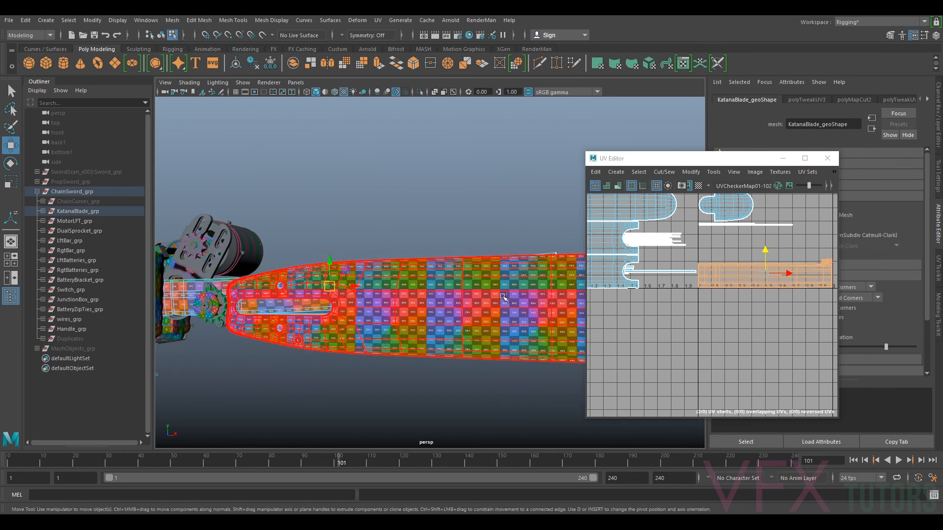
alt+drag(427, 298, 516, 229)
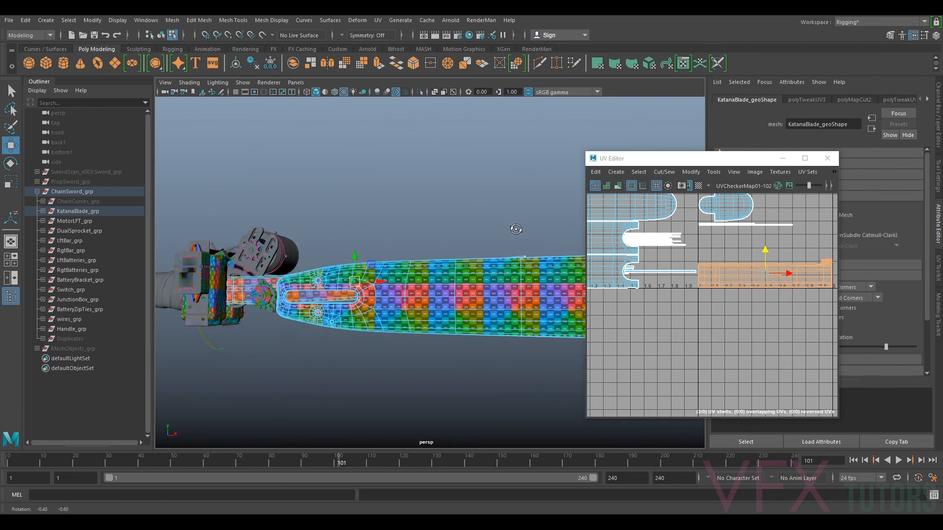
Return the blade and bars to object selection mode, clear the selection and inspect the whole chain sword
alt+middle_drag(540, 245, 409, 240)
scroll(455, 259, down, 4)
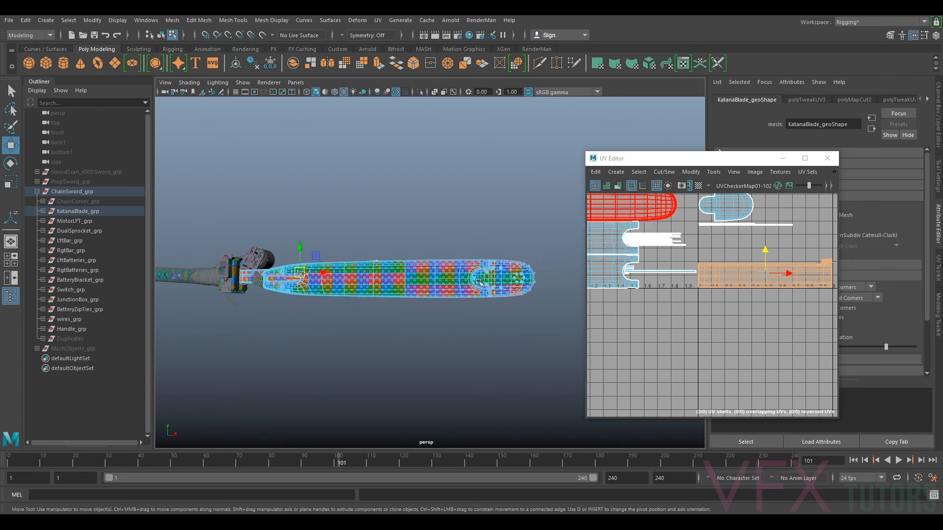
right_drag(465, 273, 518, 224)
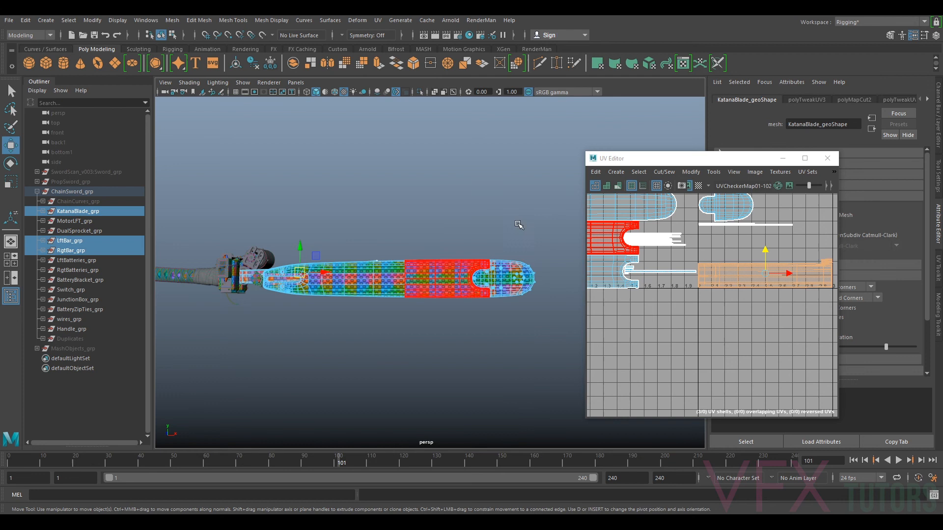
click(296, 196)
alt+middle_drag(294, 196, 392, 190)
scroll(393, 190, up, 2)
alt+drag(345, 247, 231, 255)
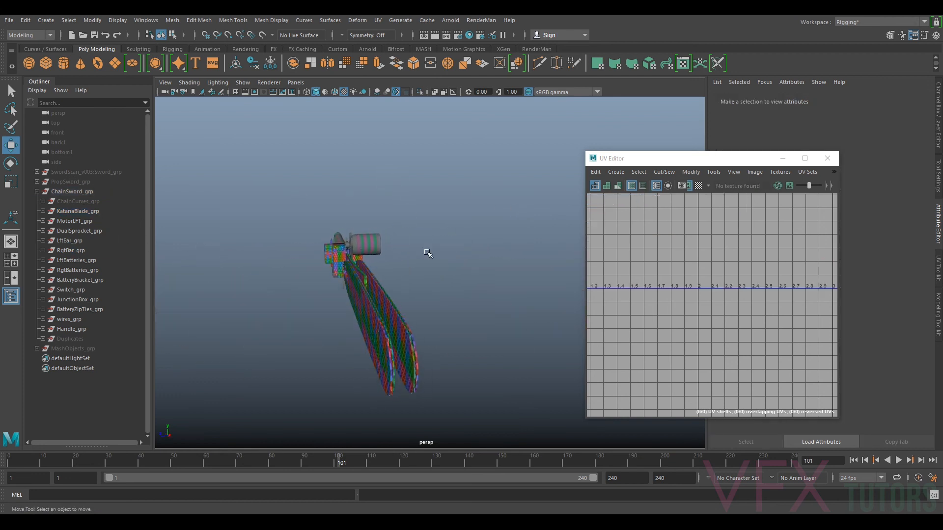
alt+drag(397, 249, 381, 276)
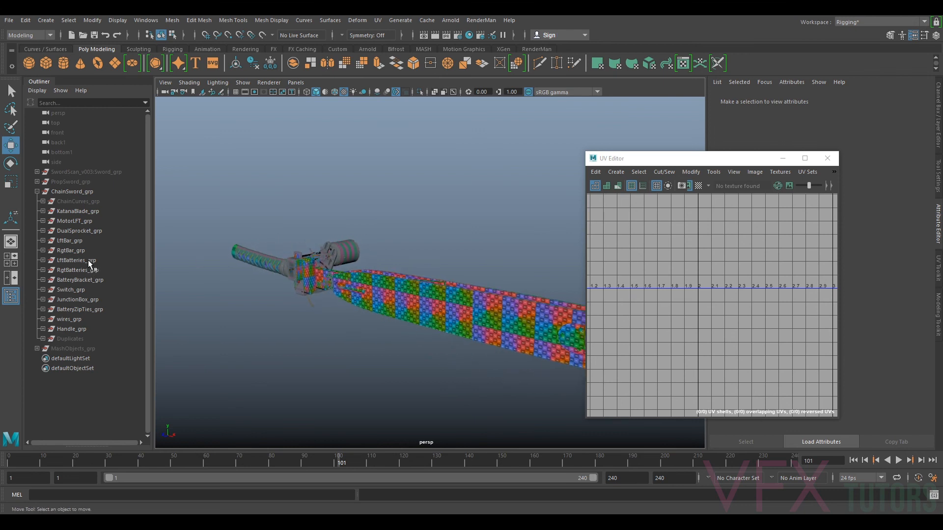
Hide the left bar, right bar and katana blade groups, leaving the motor, sprocket, battery and handle parts for inspection
click(71, 242)
shift+click(72, 247)
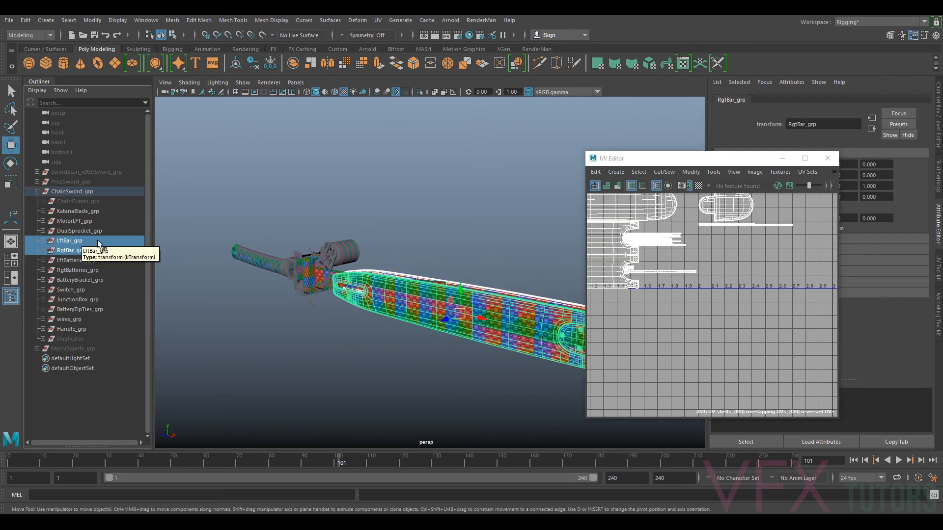
key(ctrl+h)
click(83, 210)
key(ctrl+h)
click(390, 260)
scroll(347, 267, up, 10)
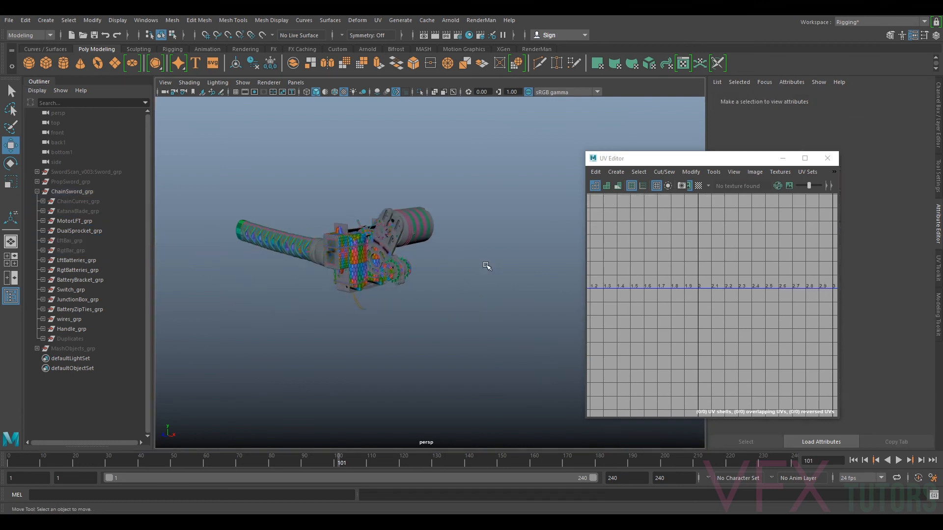
scroll(452, 214, down, 3)
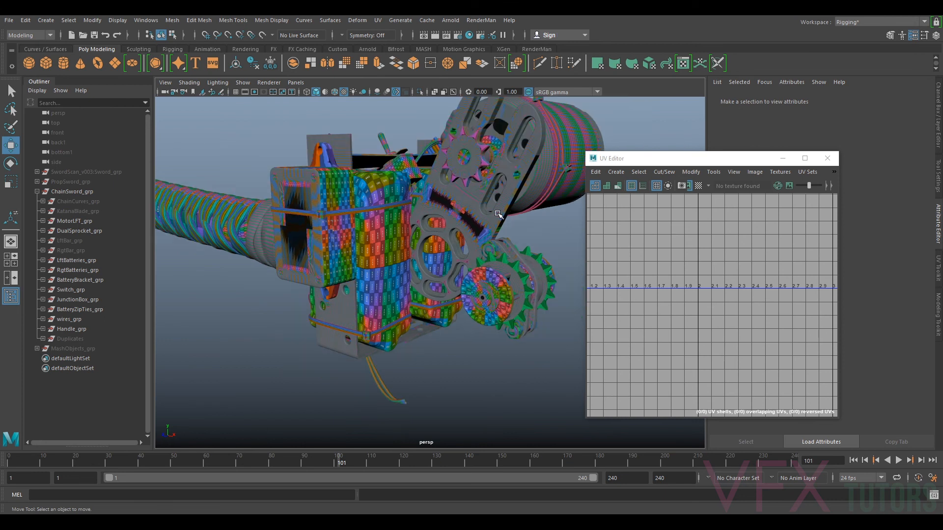